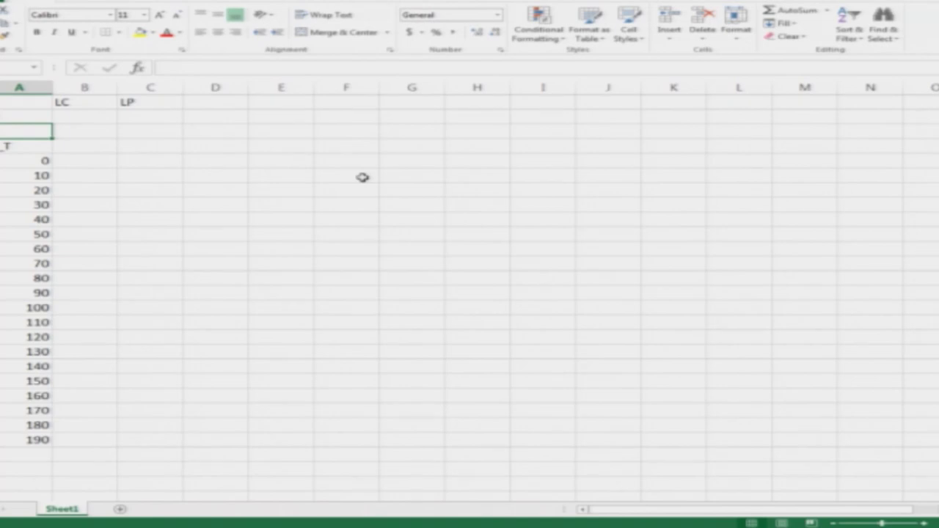
pyautogui.write('=')
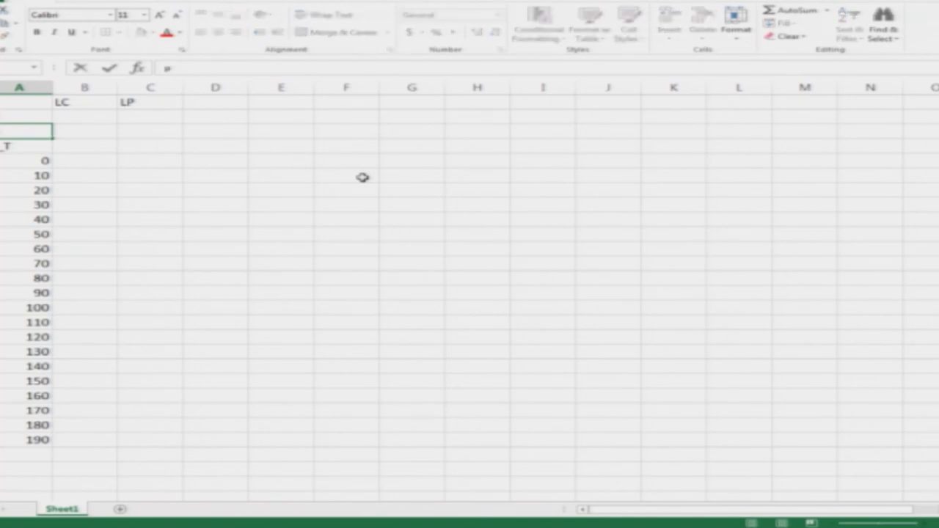
pyautogui.press('Escape')
pyautogui.press('Down')
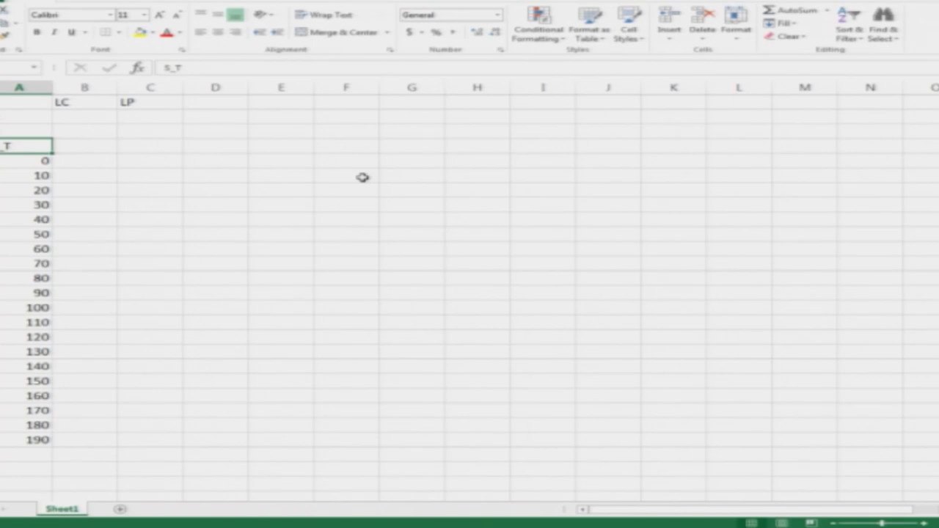
pyautogui.press('Up')
# Read the call and put strike prices on the PowerPoint example slide and enter 45 in B2 and 40 in C2 in Excel
pyautogui.press('Right')
pyautogui.press('Up')
pyautogui.hotkey('alt', 'Tab')
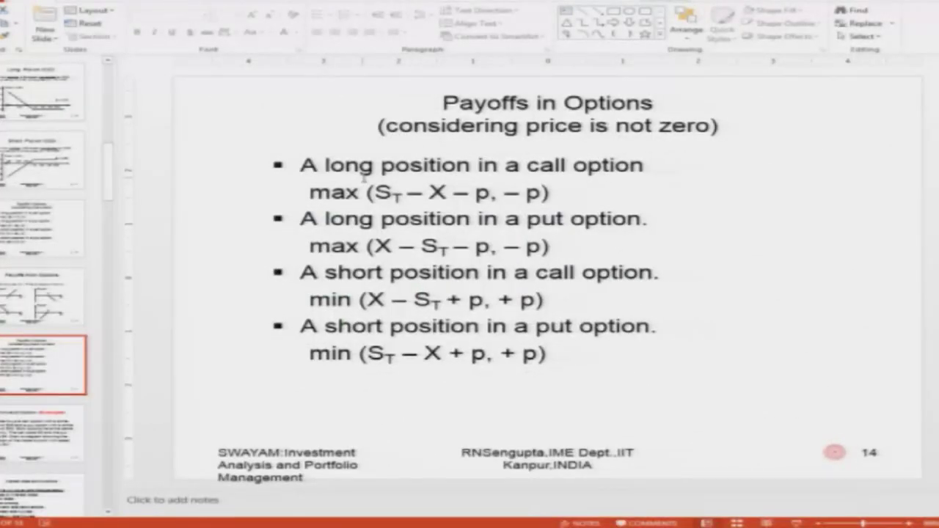
pyautogui.press('pagedown')
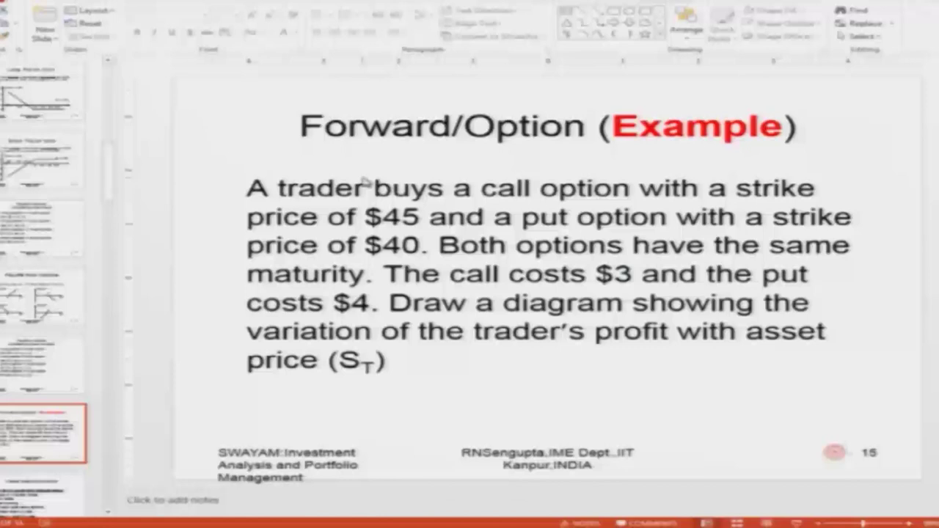
pyautogui.hotkey('alt', 'Tab')
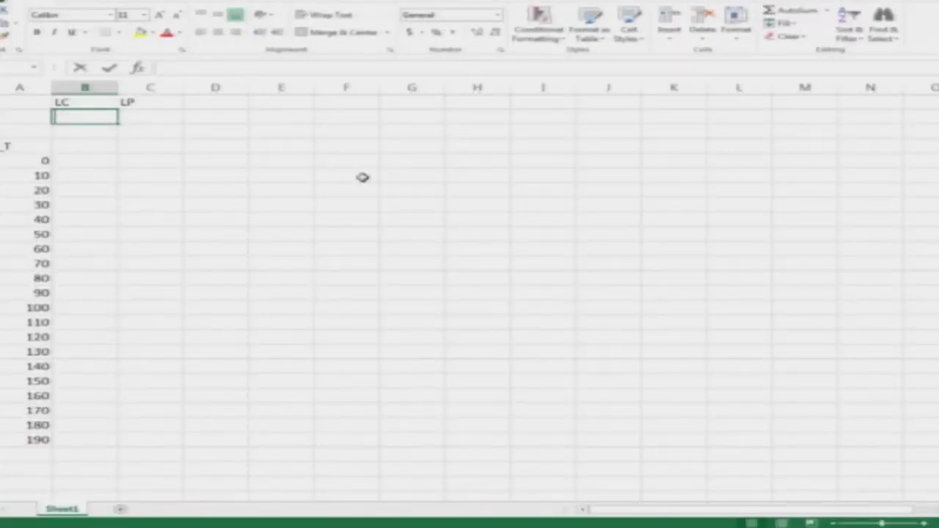
pyautogui.write('45')
pyautogui.press('Tab')
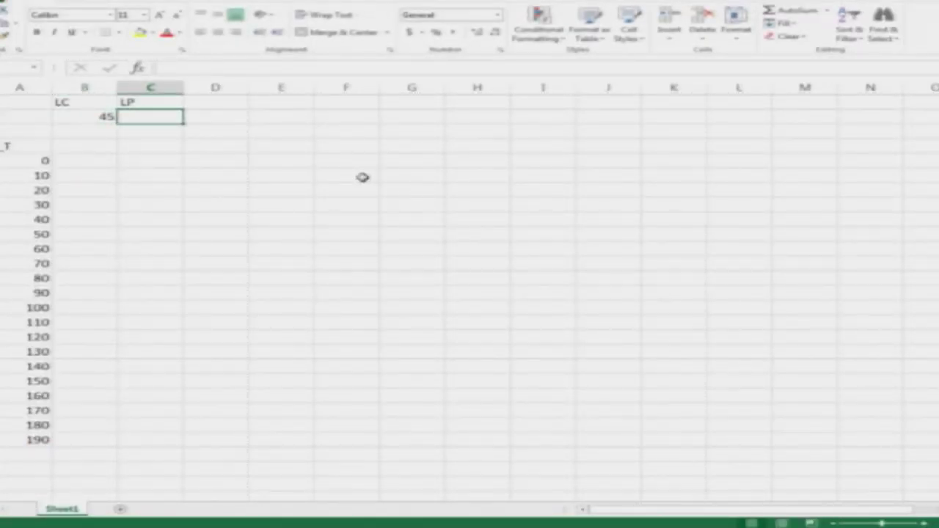
pyautogui.write('40')
pyautogui.press('Return')
# Check the option costs on the PowerPoint slide and enter them in Excel as -3 in B3 and -4 in C3
pyautogui.press('Left')
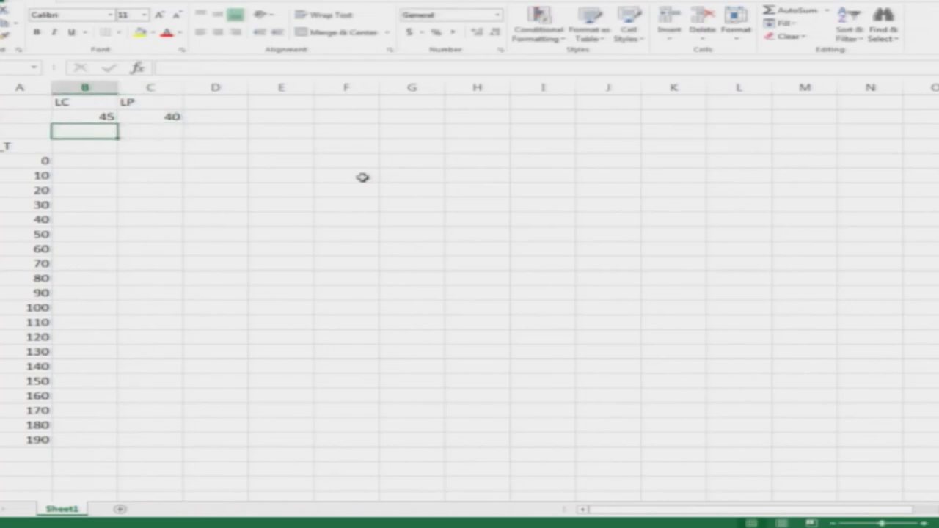
pyautogui.hotkey('alt', 'Tab')
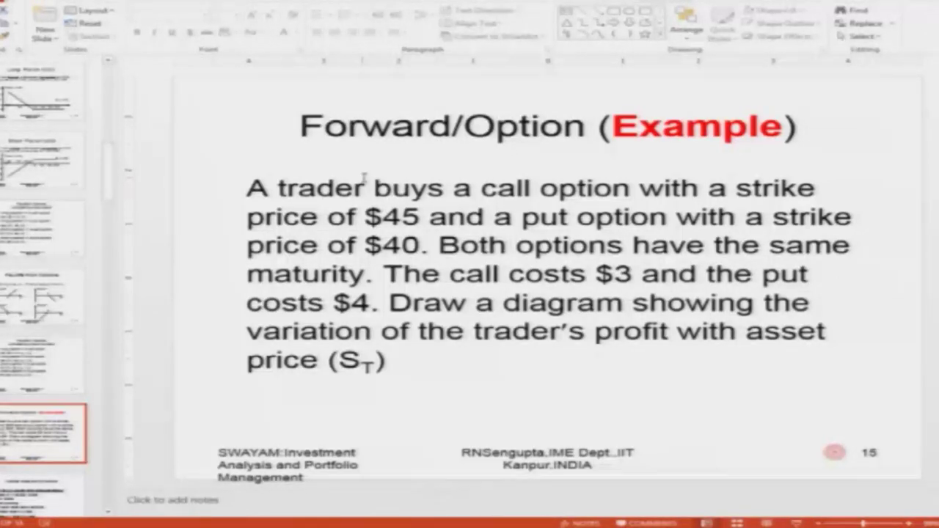
pyautogui.hotkey('alt', 'Tab')
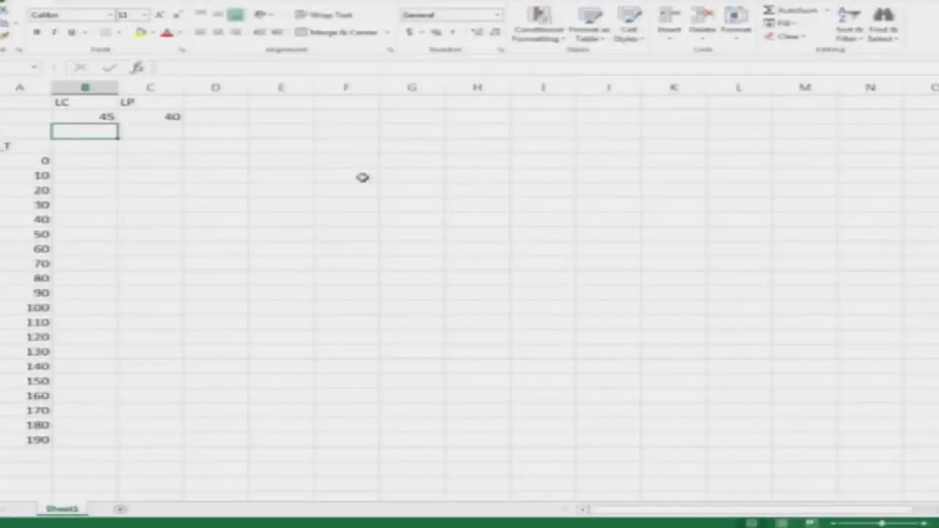
pyautogui.write('-3')
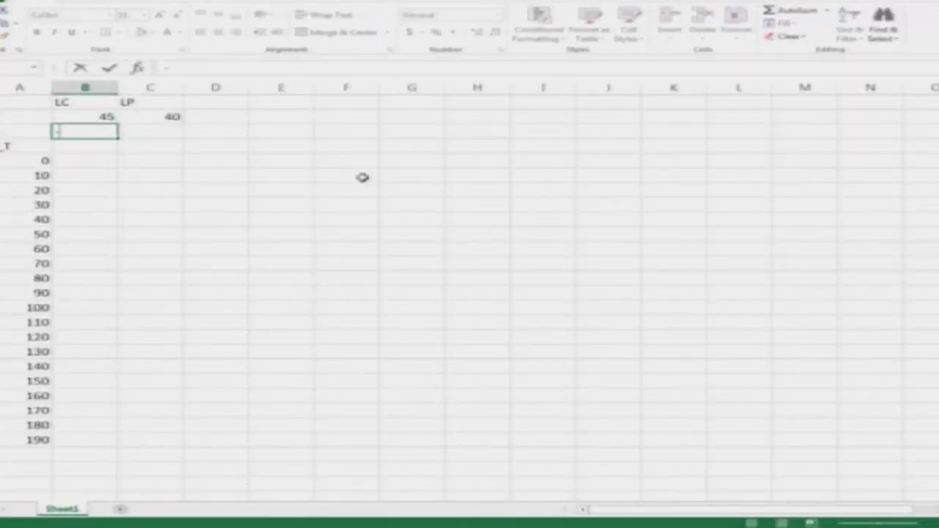
pyautogui.press('Tab')
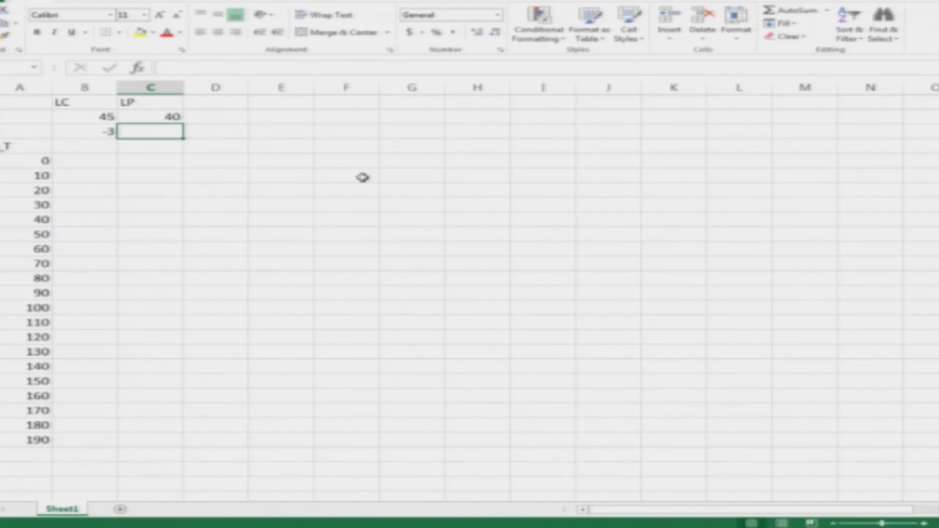
pyautogui.hotkey('alt', 'Tab')
pyautogui.hotkey('alt', 'Tab')
pyautogui.write('-4')
pyautogui.press('Return')
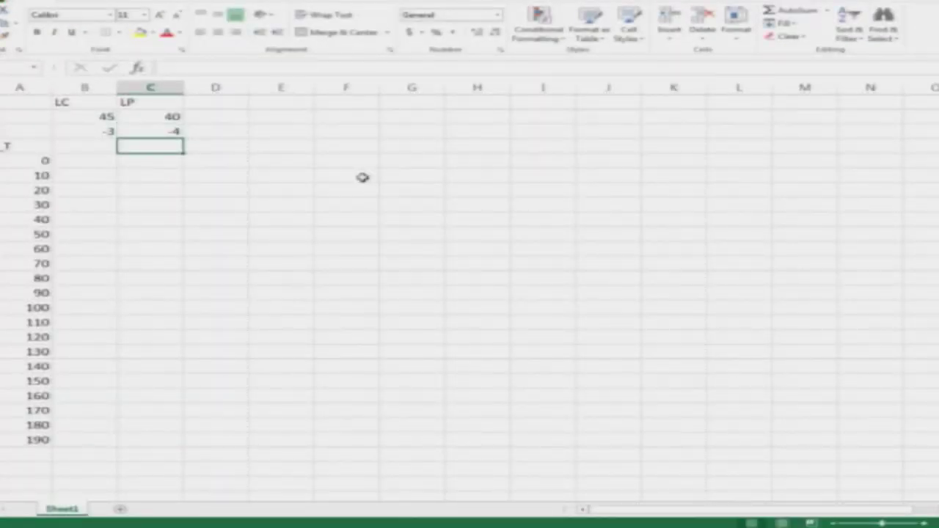
# Enter the column header Payoff_LC in cell B4
pyautogui.press('Left')
pyautogui.press('Down')
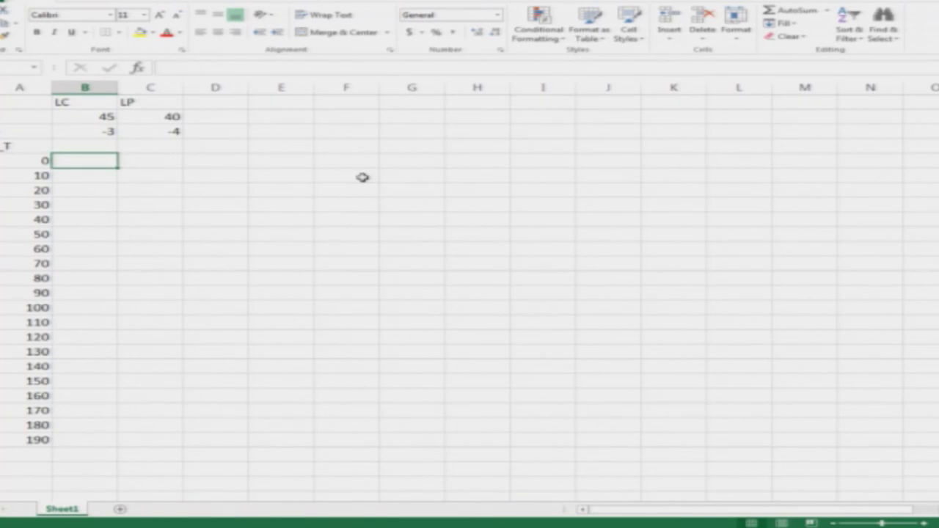
pyautogui.press('Up')
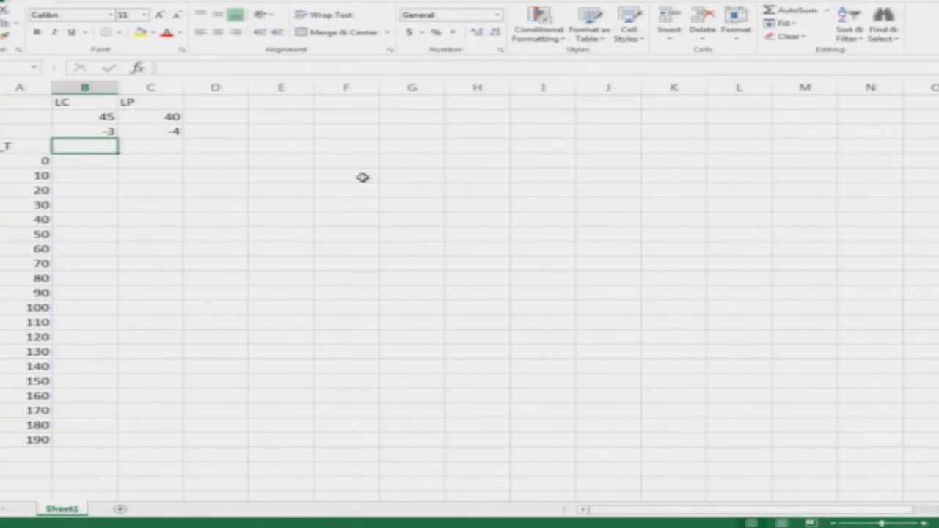
pyautogui.write('Pay')
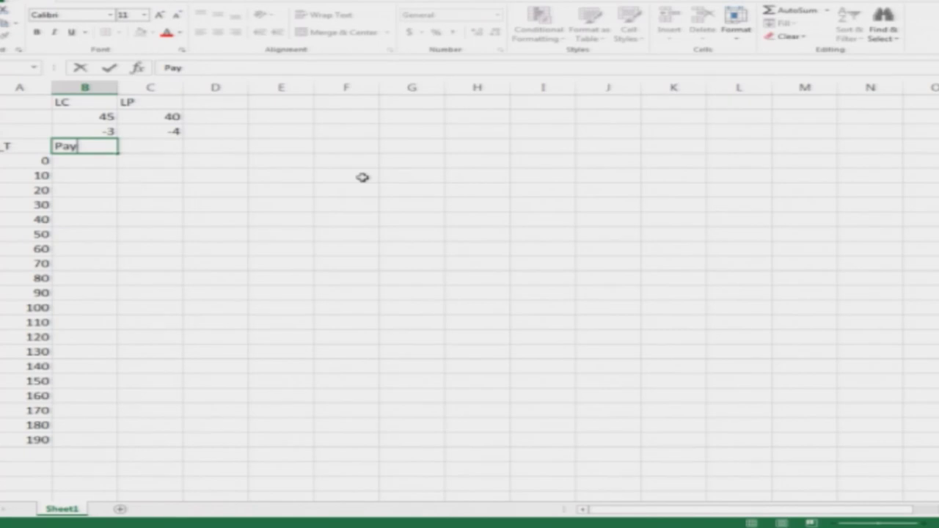
pyautogui.write('off_LC')
pyautogui.press('Return')
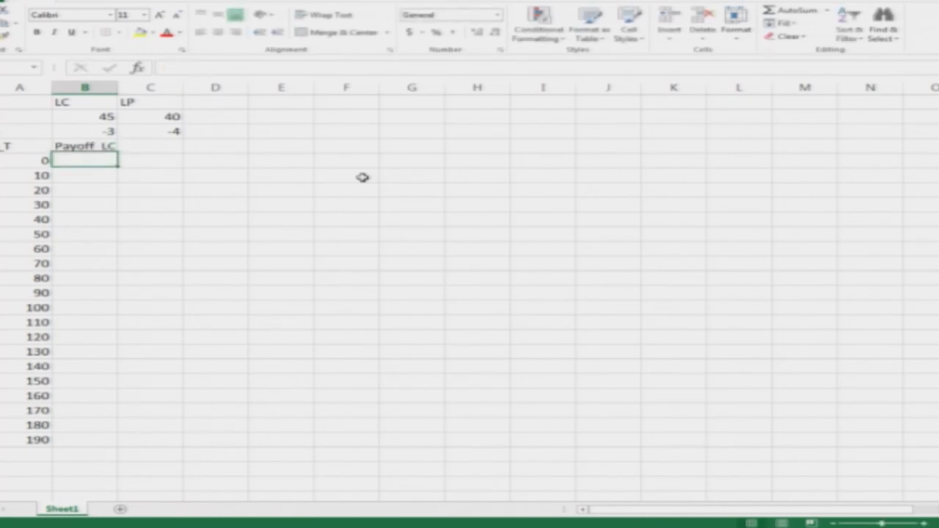
# Copy the Payoff_LC header into C4 and edit the copy to read Payoff_LP
pyautogui.press('Up')
pyautogui.hotkey('ctrl', 'c')
pyautogui.press('Right')
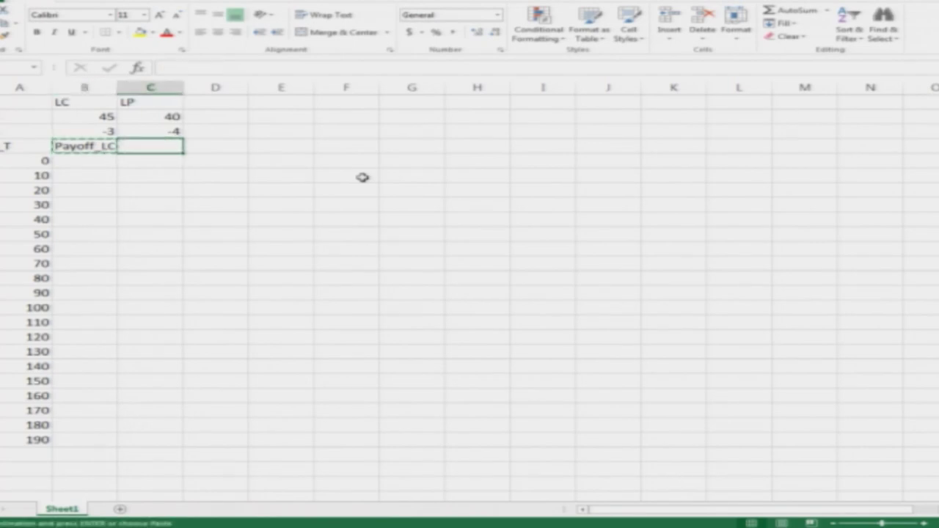
pyautogui.hotkey('ctrl', 'v')
pyautogui.press('F2')
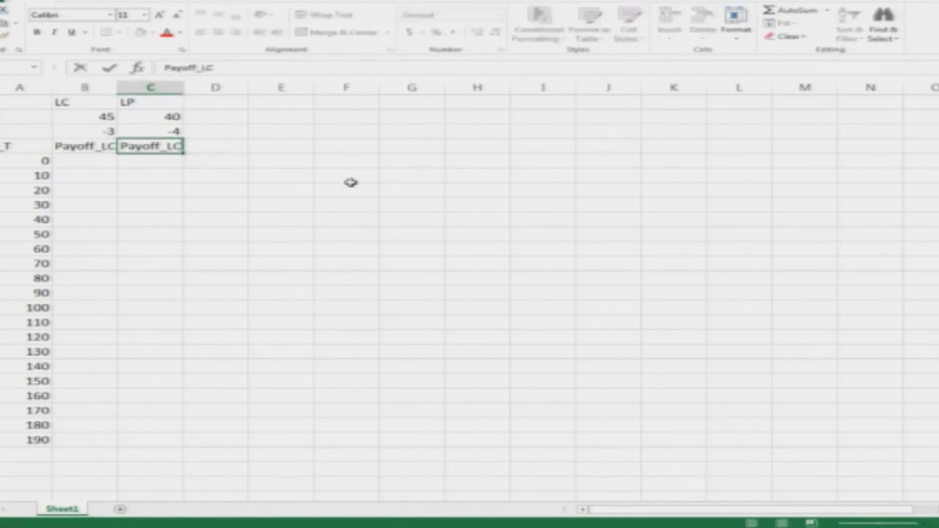
pyautogui.press('Left')
pyautogui.press('Left')
pyautogui.press('Delete')
pyautogui.write('P')
pyautogui.press('Return')
# Enter the column header Combined in cell D4
pyautogui.press('Up')
pyautogui.press('Right')
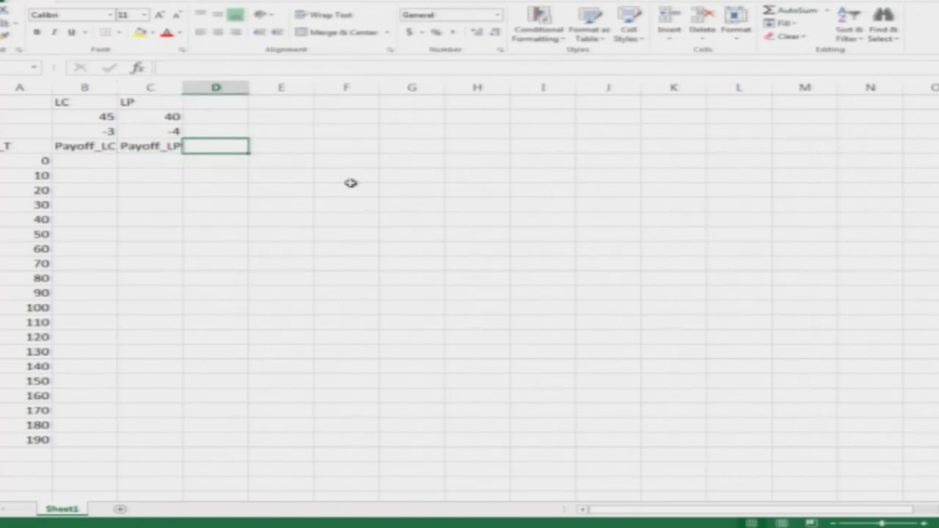
pyautogui.write('Combi')
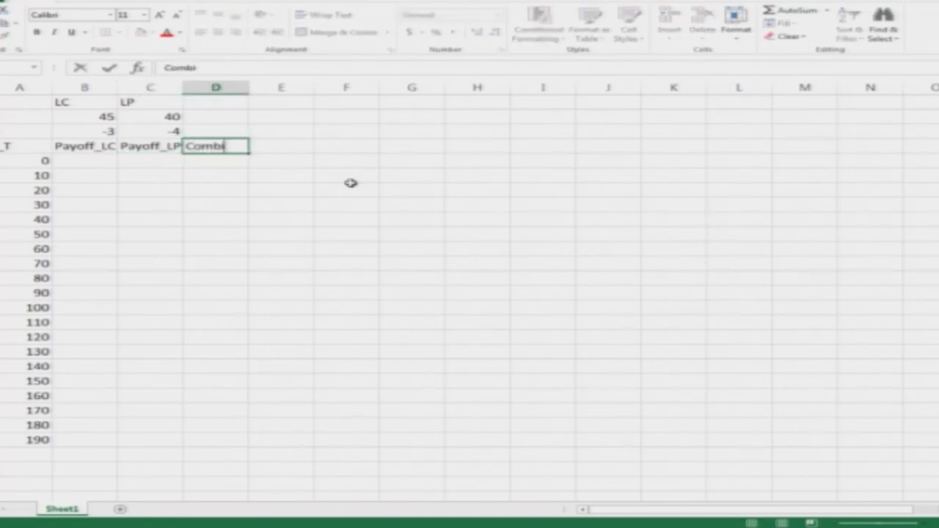
pyautogui.write('ned')
pyautogui.hotkey('ctrl', 'Return')
pyautogui.press('Return')
pyautogui.press('Up')
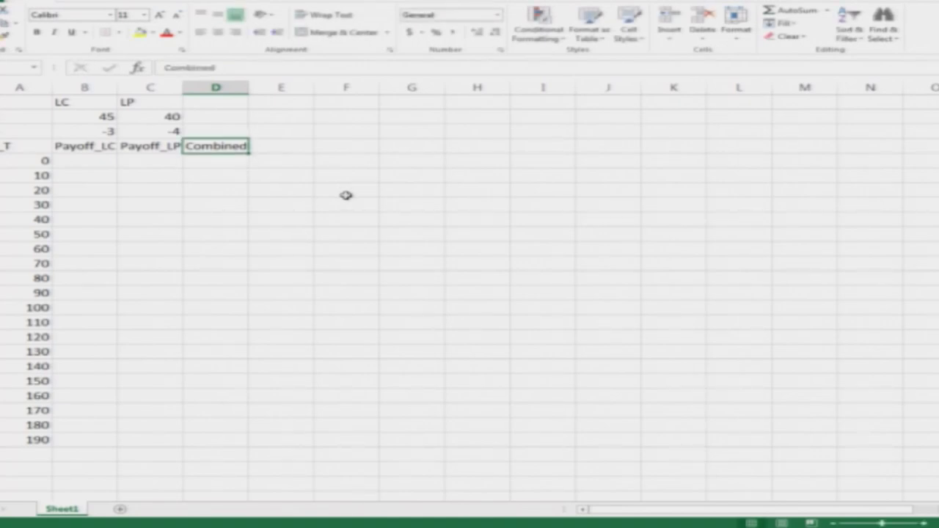
# Start a formula in B5 and look up the long call payoff on the Payoffs in Options slide in PowerPoint
pyautogui.press('Left')
pyautogui.press('Left')
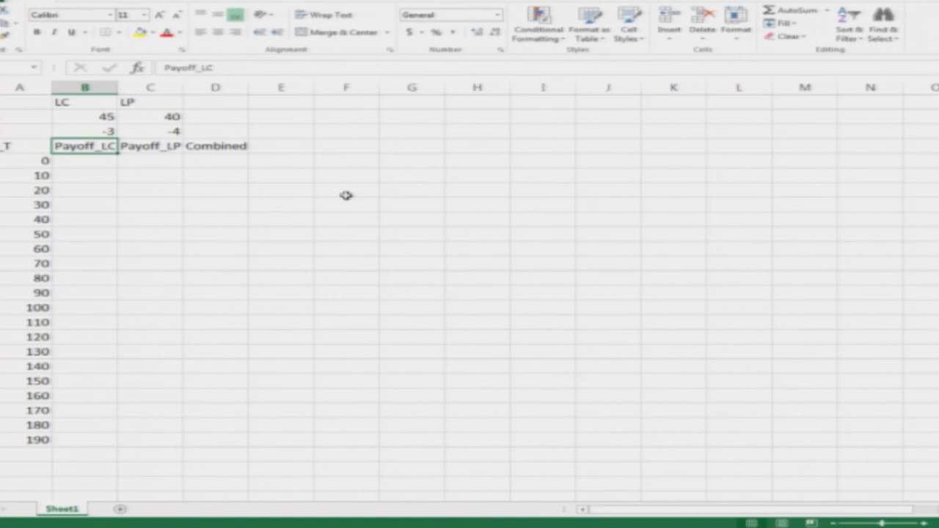
pyautogui.press('Down')
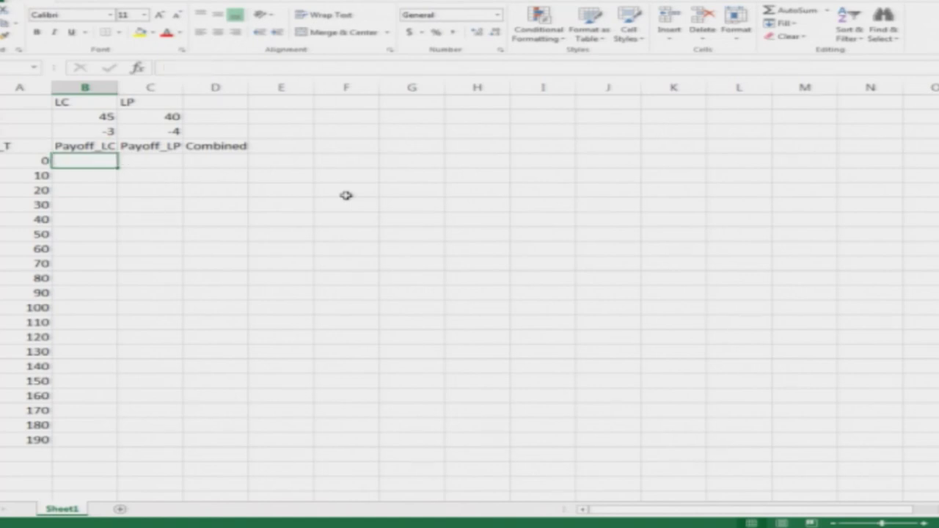
pyautogui.write('=')
pyautogui.hotkey('alt', 'Tab')
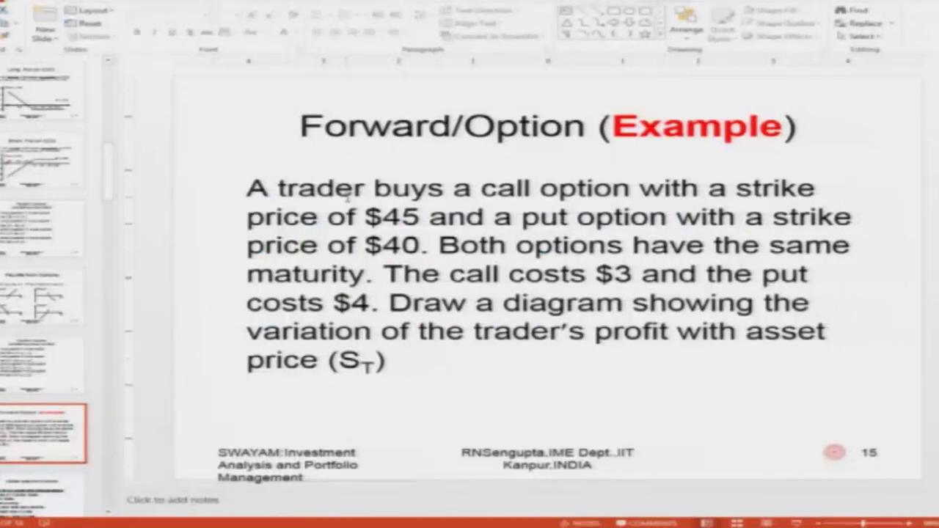
pyautogui.hotkey('alt', 'Tab')
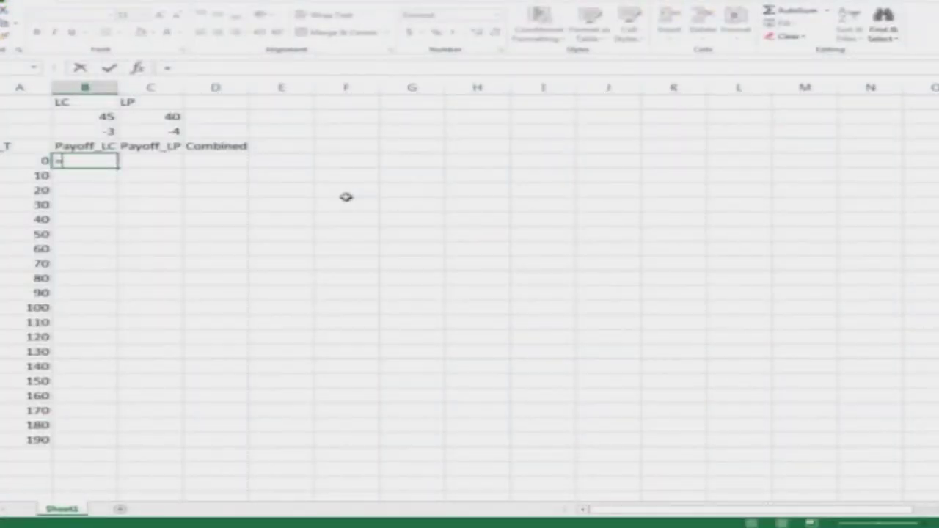
pyautogui.hotkey('alt', 'Tab')
pyautogui.press('pageup')
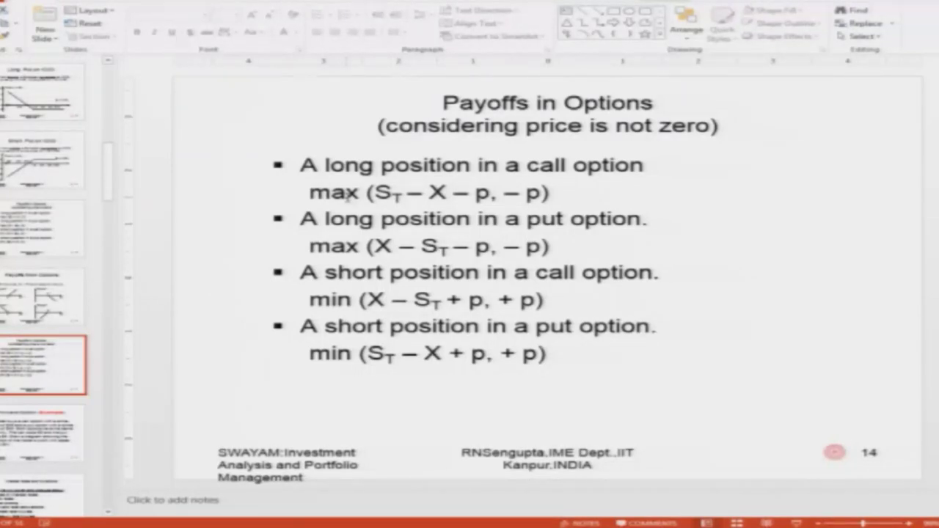
# Return to Excel and complete the long call payoff formula in B5 as =MAX(A5-B2+B3,B3)
pyautogui.hotkey('alt', 'Tab')
pyautogui.write('max(')
pyautogui.press('Left')
pyautogui.write('-')
pyautogui.press('Up')
pyautogui.press('Up')
pyautogui.press('Up')
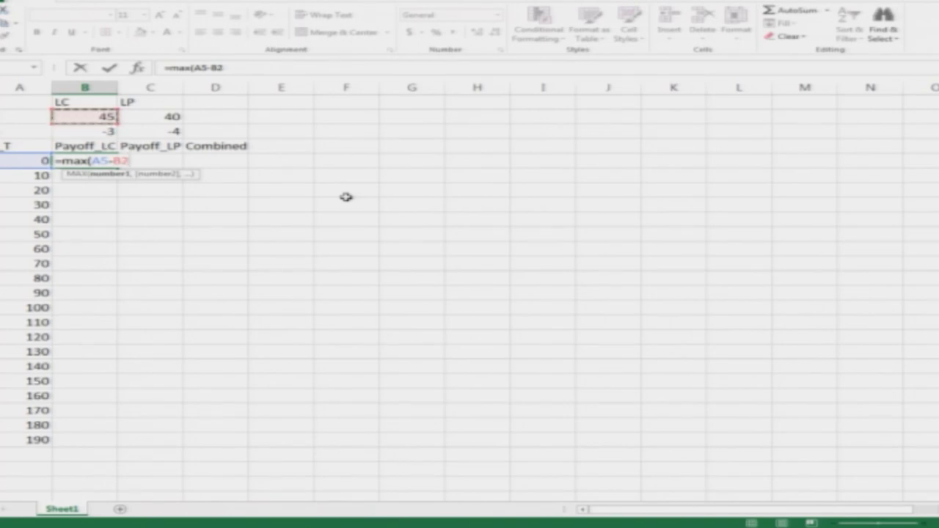
pyautogui.write('+')
pyautogui.press('Up')
pyautogui.press('Up')
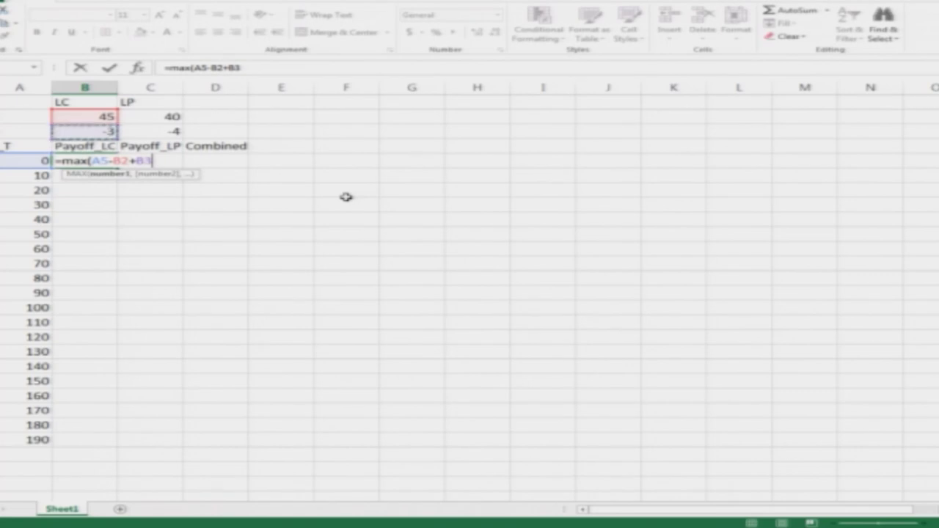
pyautogui.write(',')
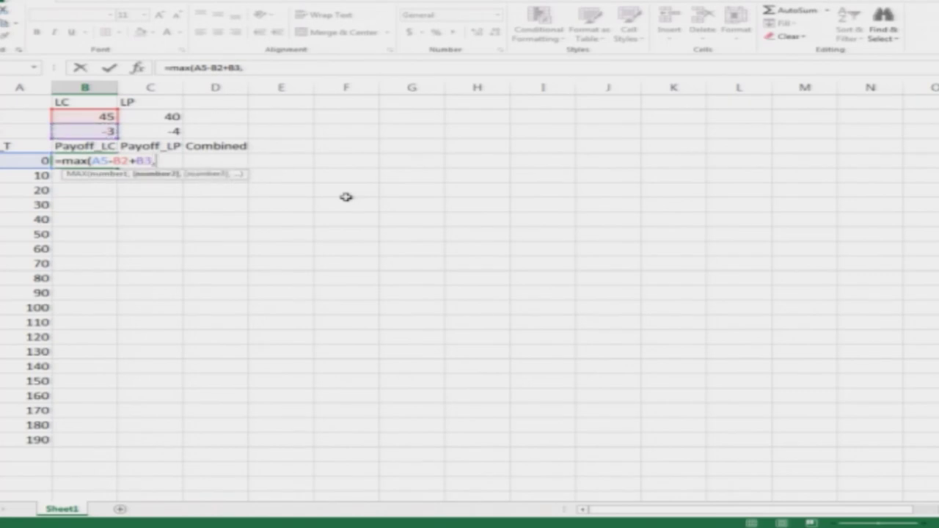
pyautogui.press('Up')
pyautogui.press('Up')
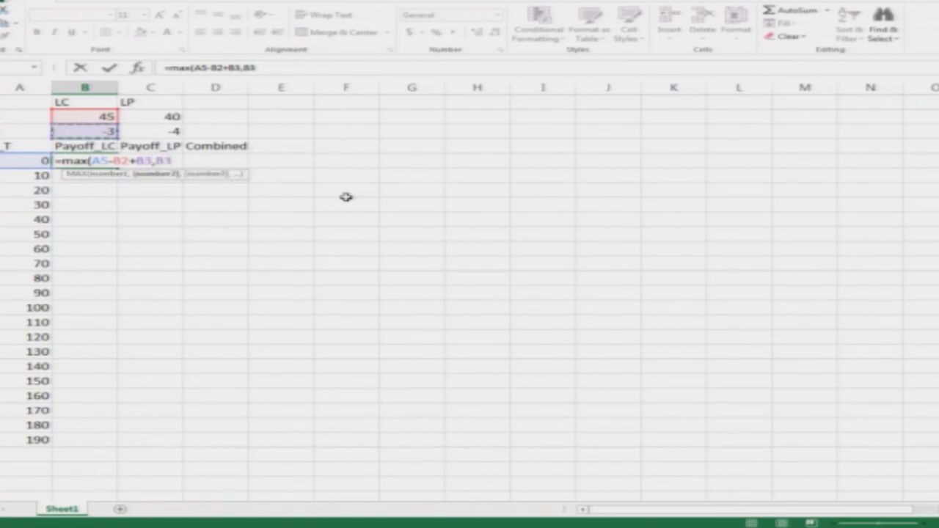
pyautogui.write(')')
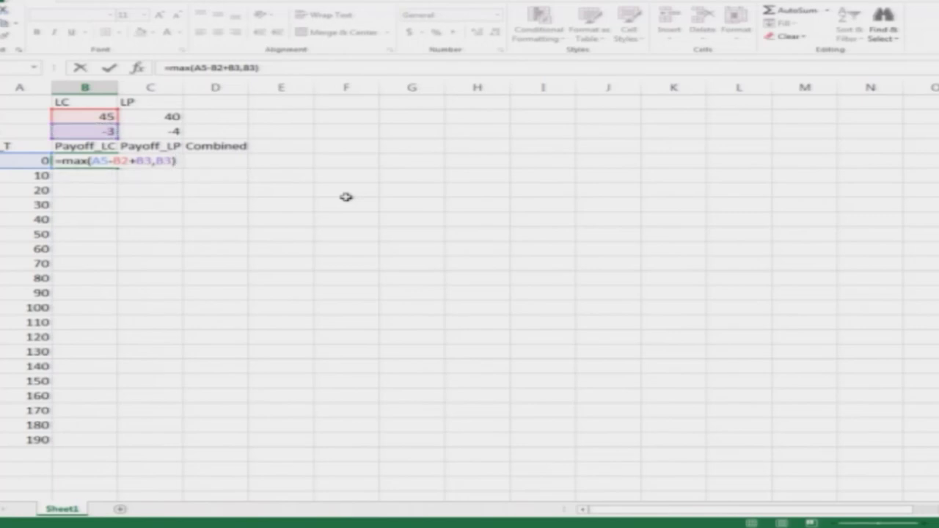
pyautogui.press('Return')
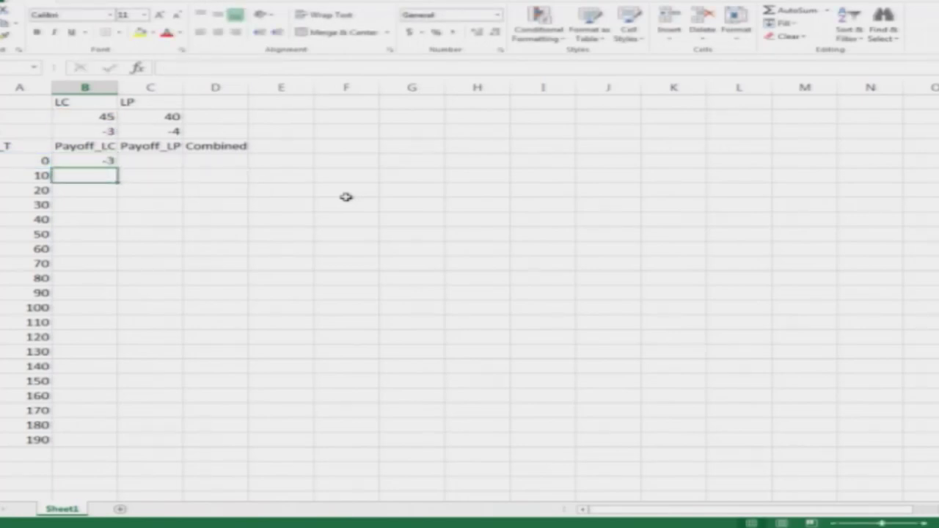
# Make the B2 and B3 references in the B5 formula absolute, giving =MAX(A5-$B$2+$B$3,$B$3)
pyautogui.press('Up')
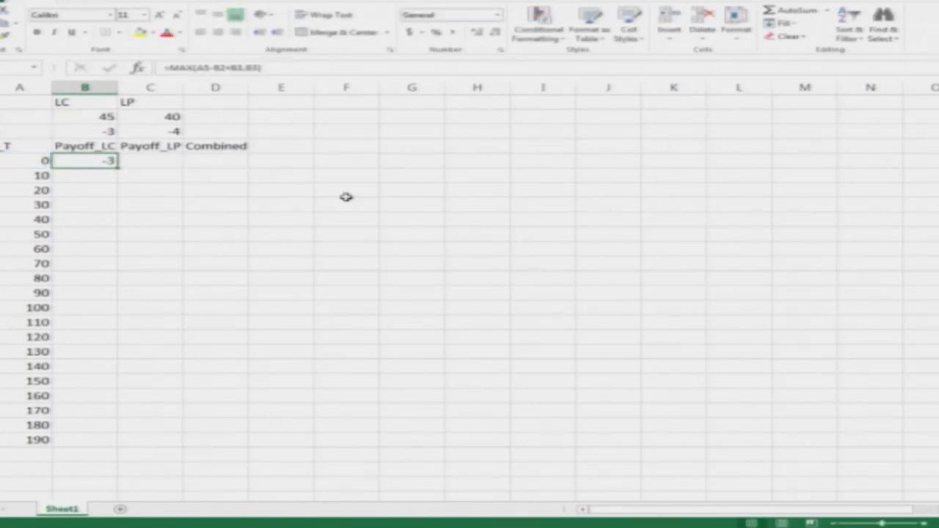
pyautogui.press('F2')
pyautogui.press('Left')
pyautogui.press('Left')
pyautogui.press('Left')
pyautogui.press('Left')
pyautogui.press('Left')
pyautogui.press('Left')
pyautogui.press('Left')
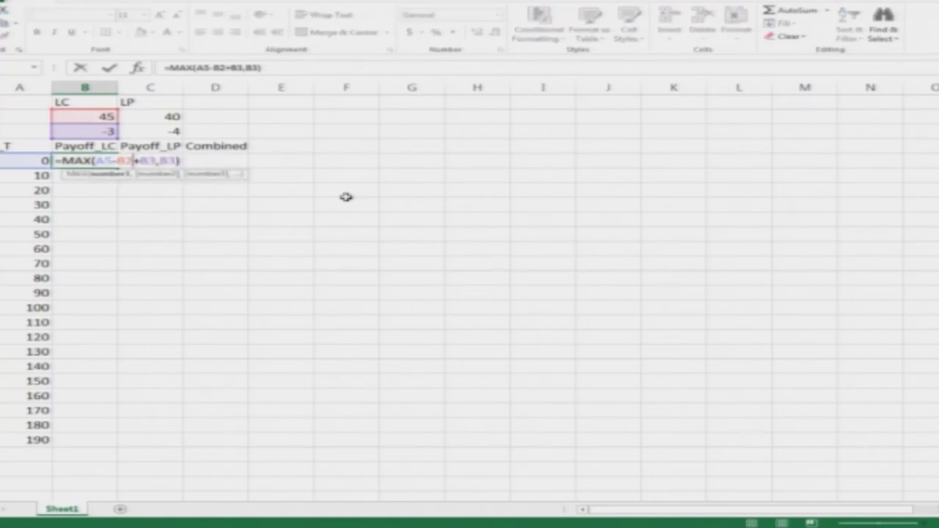
pyautogui.press('Left')
pyautogui.press('Left')
pyautogui.write('$')
pyautogui.press('Right')
pyautogui.write('$')
pyautogui.press('Right')
pyautogui.write('$')
pyautogui.press('Right')
pyautogui.write('$')
pyautogui.press('Right')
pyautogui.press('Right')
pyautogui.write('$')
pyautogui.press('Right')
pyautogui.write('$')
pyautogui.press('Return')
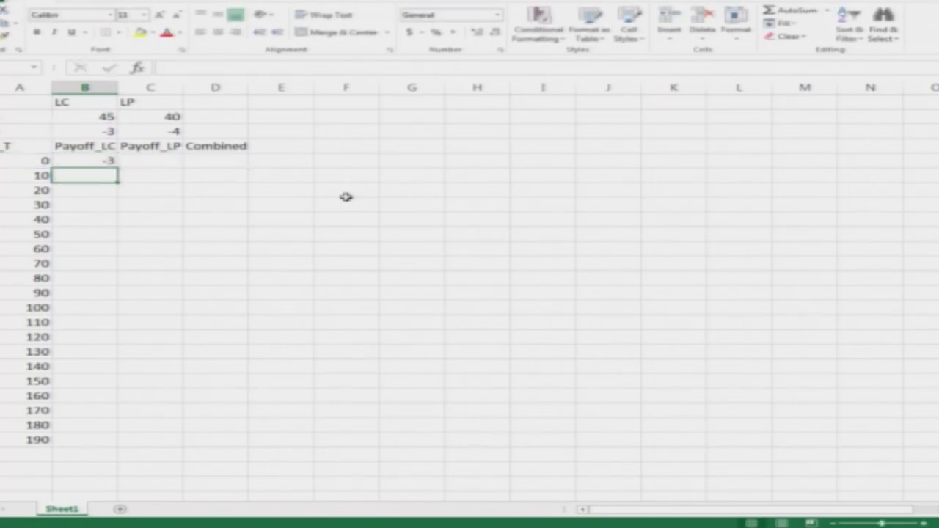
# Enter the long put payoff formula =MAX(C2-A5+C3,C3) in cell C5
pyautogui.press('Up')
pyautogui.press('Right')
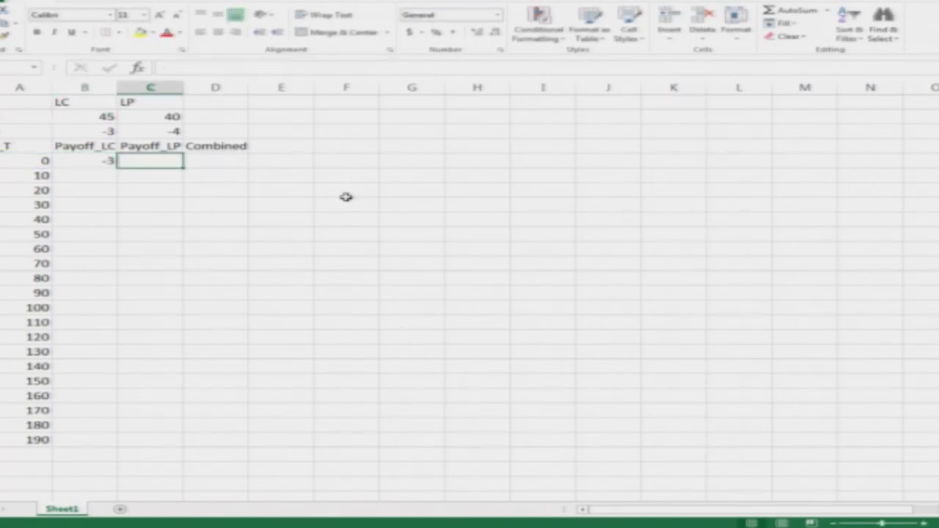
pyautogui.write('=')
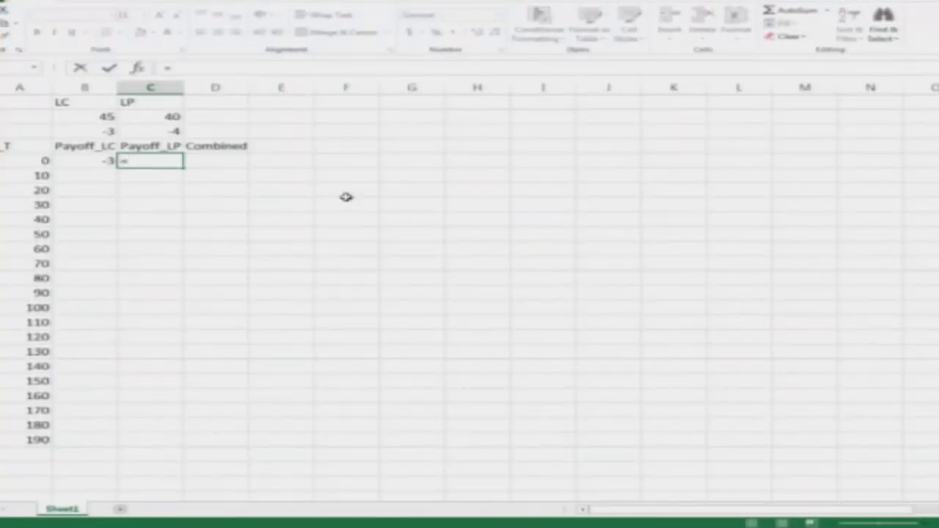
pyautogui.write('max(')
pyautogui.press('Up')
pyautogui.press('Up')
pyautogui.press('Up')
pyautogui.write('-')
pyautogui.press('Left')
pyautogui.press('Left')
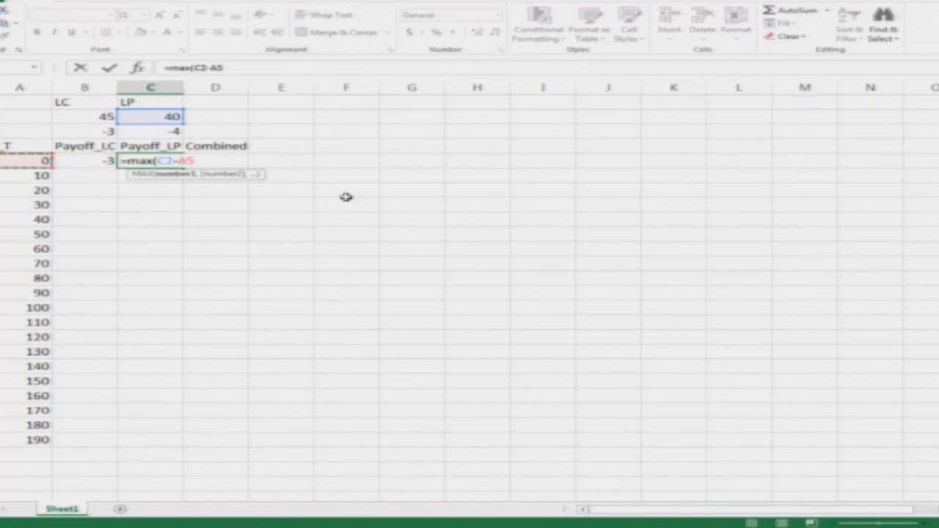
pyautogui.write('-')
pyautogui.hotkey('alt', 'Tab')
pyautogui.hotkey('alt', 'Tab')
pyautogui.press('Up')
pyautogui.press('Up')
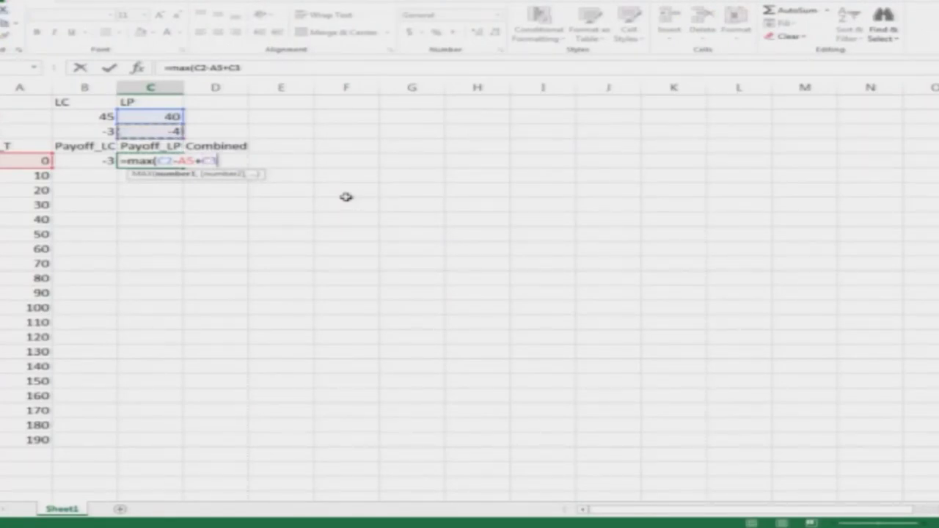
pyautogui.write(',')
pyautogui.press('Up')
pyautogui.press('Up')
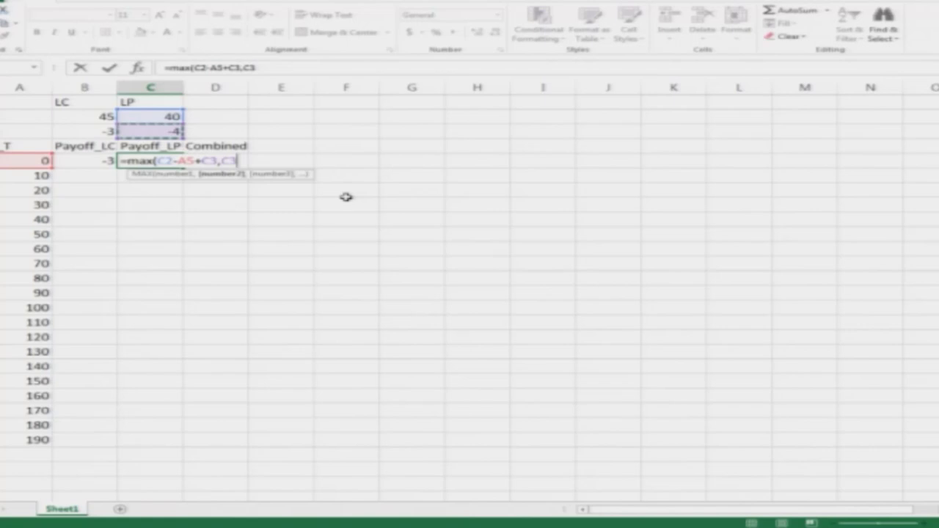
pyautogui.press('Return')
# Make the C2 and C3 references in the C5 formula absolute, giving =MAX($C$2-A5+$C$3,$C$3)
pyautogui.press('Up')
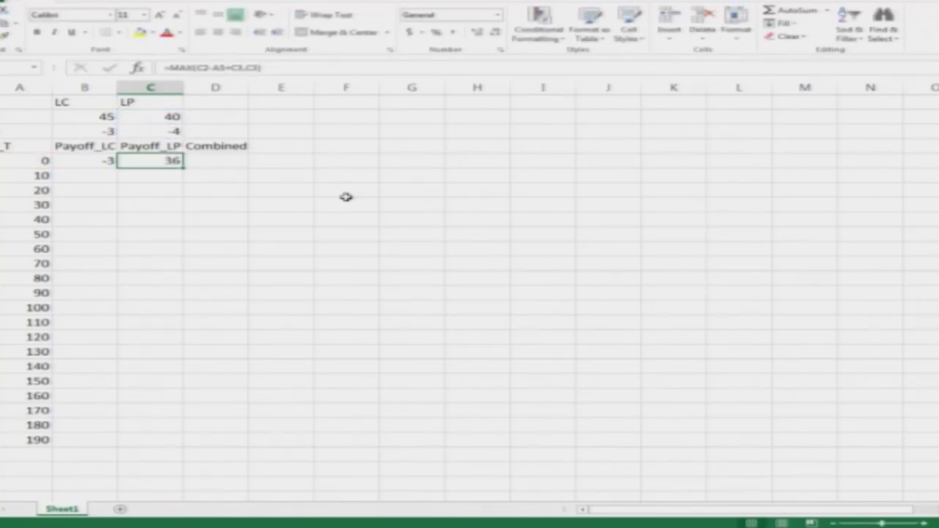
pyautogui.press('F2')
pyautogui.press('Left')
pyautogui.press('Left')
pyautogui.press('Left')
pyautogui.press('Left')
pyautogui.press('Left')
pyautogui.press('Left')
pyautogui.press('Left')
pyautogui.press('Left')
pyautogui.press('Left')
pyautogui.press('Left')
pyautogui.press('Left')
pyautogui.press('Left')
pyautogui.write('$')
pyautogui.press('Right')
pyautogui.write('$')
pyautogui.press('Right')
pyautogui.press('Right')
pyautogui.press('Right')
pyautogui.press('Right')
pyautogui.press('Right')
pyautogui.write('$')
pyautogui.press('Right')
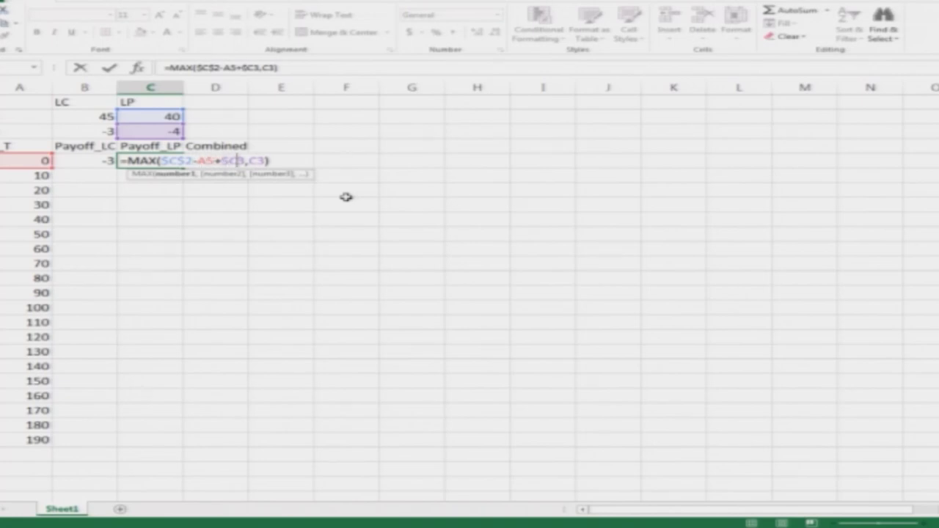
pyautogui.write('$')
pyautogui.press('Right')
pyautogui.press('Right')
pyautogui.write('$')
pyautogui.press('Right')
pyautogui.write('$')
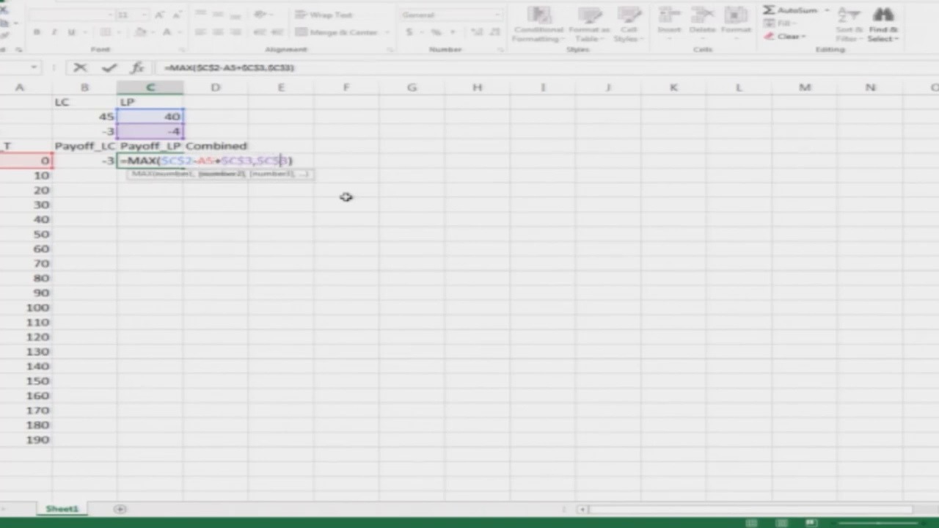
pyautogui.press('Return')
# Check the cell references in the long call payoff formula in B5
pyautogui.press('Up')
pyautogui.press('Left')
pyautogui.press('F2')
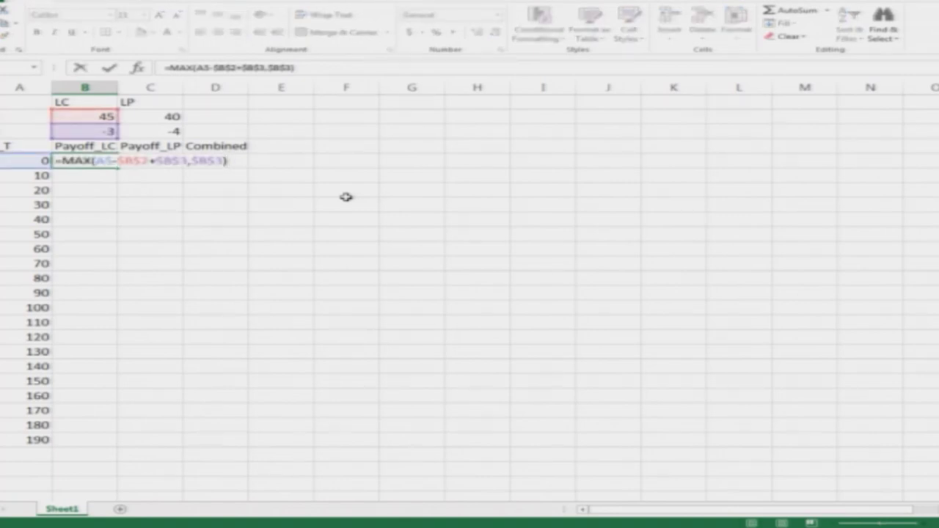
pyautogui.press('Escape')
pyautogui.press('Up')
pyautogui.press('Down')
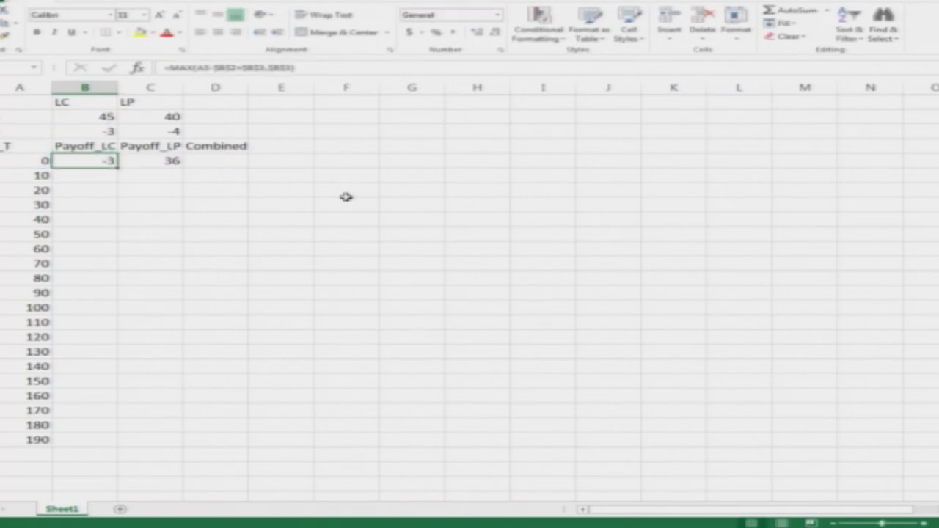
# Add the long call and long put payoffs in D5 with the formula =B5+C5
pyautogui.press('Right')
pyautogui.press('Right')
pyautogui.write('=')
pyautogui.press('Left')
pyautogui.press('Left')
pyautogui.write('+')
pyautogui.press('Left')
pyautogui.press('Return')
# Move the Combined header from D4 to F4
pyautogui.press('Up')
pyautogui.press('Up')
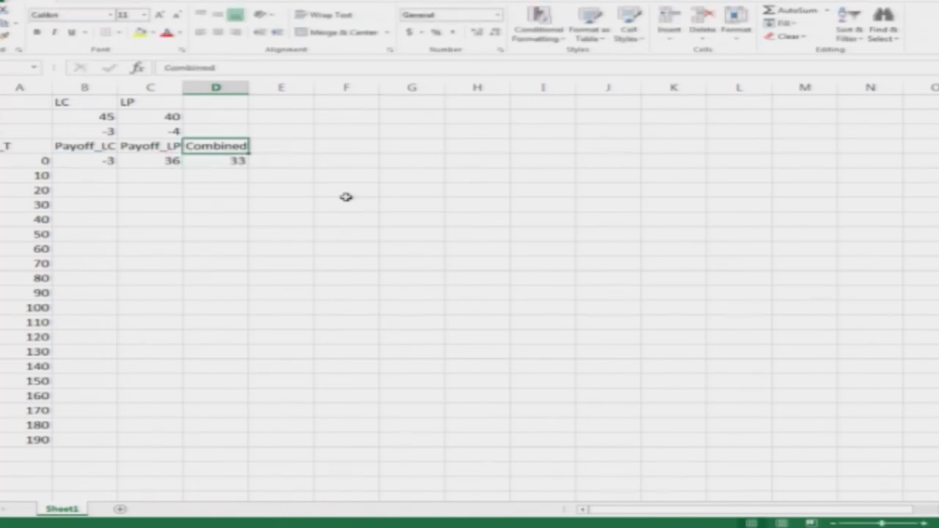
pyautogui.hotkey('ctrl', 'c')
pyautogui.press('Right')
pyautogui.press('Right')
pyautogui.hotkey('ctrl', 'v')
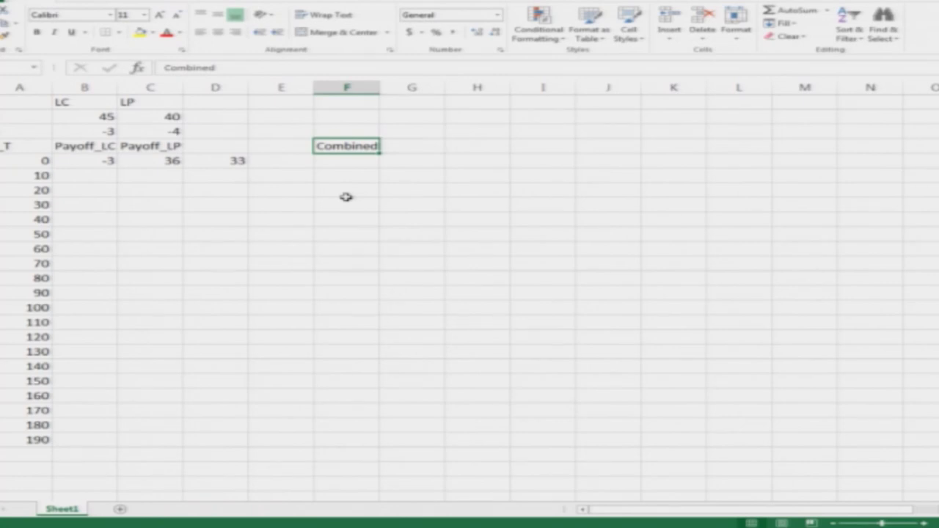
# Move the combined payoff formula from D5 to F5 and check its references
pyautogui.press('Down')
pyautogui.press('Left')
pyautogui.press('Left')
pyautogui.hotkey('ctrl', 'x')
pyautogui.press('Right')
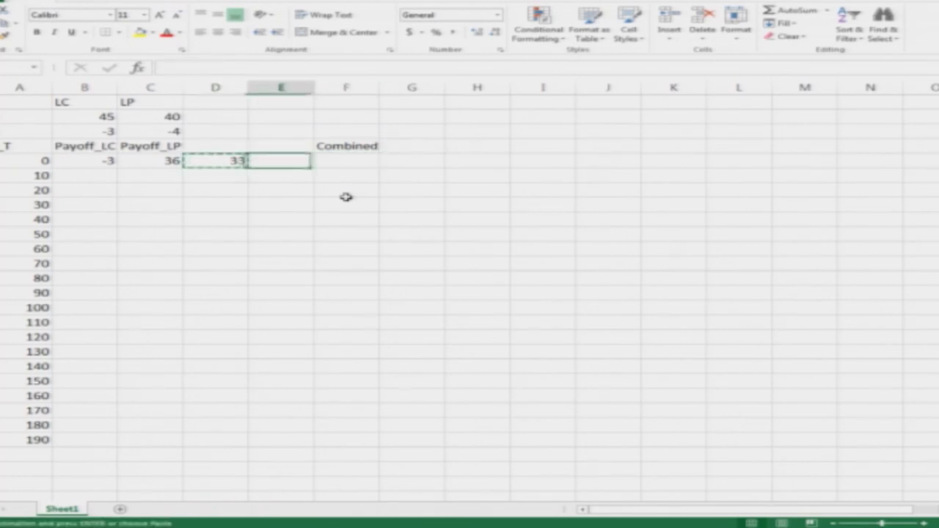
pyautogui.press('Right')
pyautogui.hotkey('ctrl', 'v')
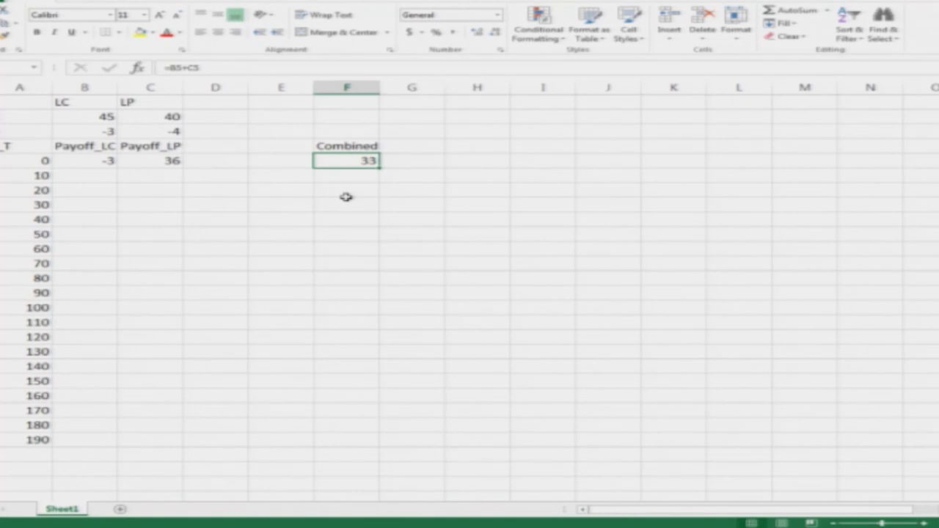
pyautogui.press('F2')
pyautogui.press('Escape')
# Copy the long call and long put payoff formulas from B5:C5 down to B6:C24
pyautogui.press('Left')
pyautogui.press('Left')
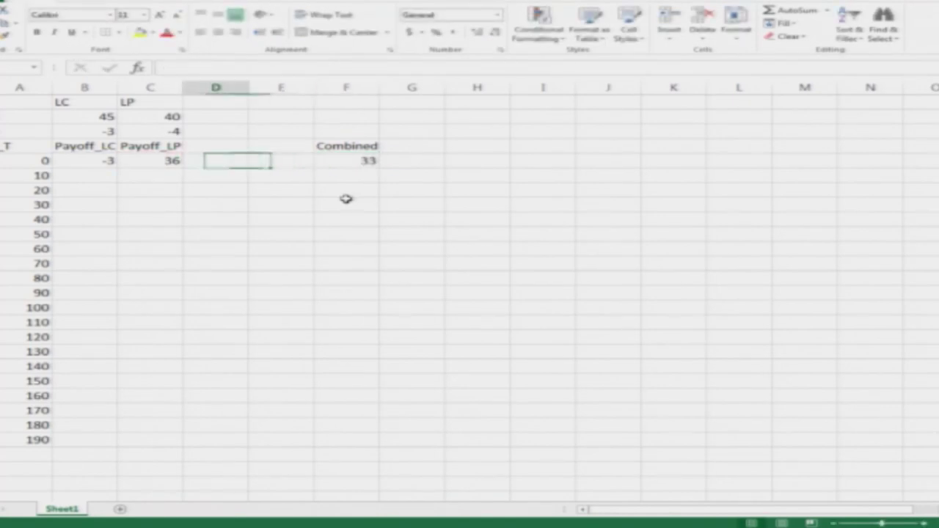
pyautogui.press('Left')
pyautogui.press('Left')
pyautogui.hotkey('shift', 'Right')
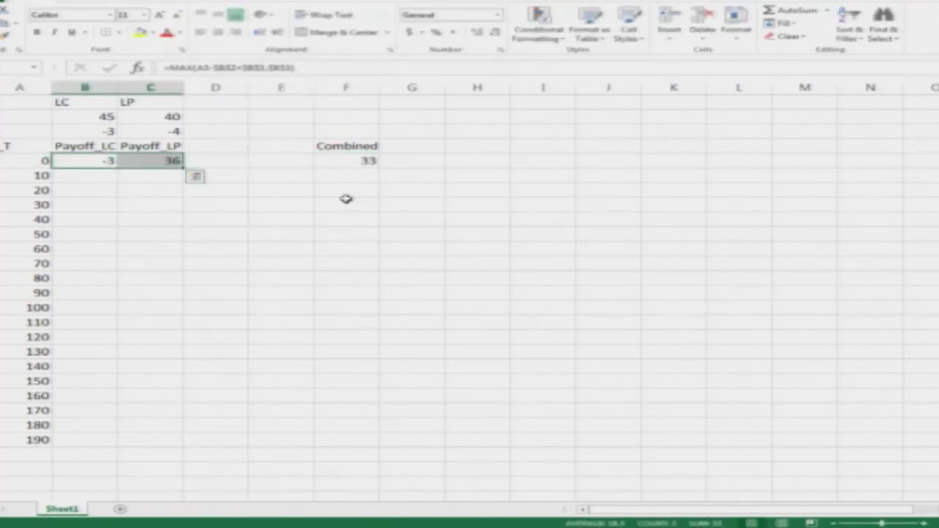
pyautogui.hotkey('ctrl', 'c')
pyautogui.press('Down')
pyautogui.hotkey('shift', 'Right')
pyautogui.hotkey('shift', 'Down')
pyautogui.hotkey('shift', 'Down')
pyautogui.hotkey('shift', 'Down')
pyautogui.hotkey('shift', 'Down')
pyautogui.hotkey('shift', 'Down')
pyautogui.hotkey('shift', 'Down')
pyautogui.hotkey('shift', 'Down')
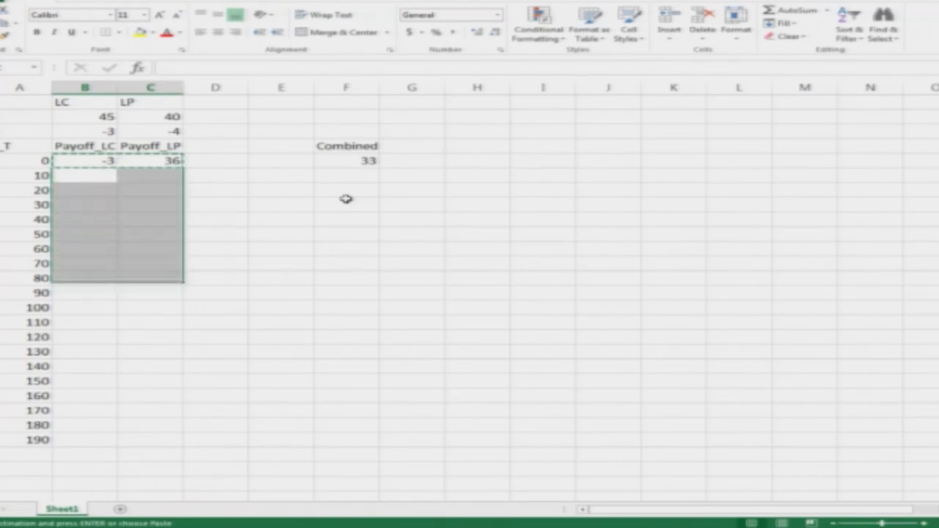
pyautogui.hotkey('shift', 'Down')
pyautogui.hotkey('shift', 'Down')
pyautogui.hotkey('shift', 'Down')
pyautogui.hotkey('shift', 'Down')
pyautogui.hotkey('shift', 'Down')
pyautogui.hotkey('shift', 'Down')
pyautogui.hotkey('shift', 'Down')
pyautogui.hotkey('shift', 'Down')
pyautogui.hotkey('shift', 'Down')
pyautogui.hotkey('shift', 'Down')
pyautogui.hotkey('shift', 'Down')
pyautogui.hotkey('ctrl', 'v')
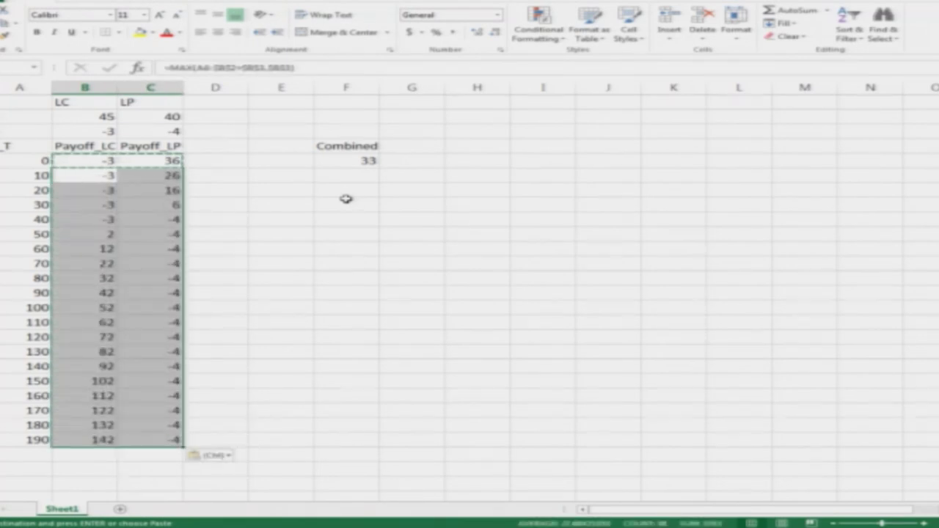
pyautogui.press('Escape')
# Copy the combined payoff formula from F5 down to F6:F24
pyautogui.press('Right')
pyautogui.press('Right')
pyautogui.press('Right')
pyautogui.press('Right')
pyautogui.press('Right')
pyautogui.press('Left')
pyautogui.press('Up')
pyautogui.hotkey('ctrl', 'c')
pyautogui.press('Down')
pyautogui.hotkey('shift', 'Down')
pyautogui.hotkey('shift', 'Down')
pyautogui.hotkey('shift', 'Down')
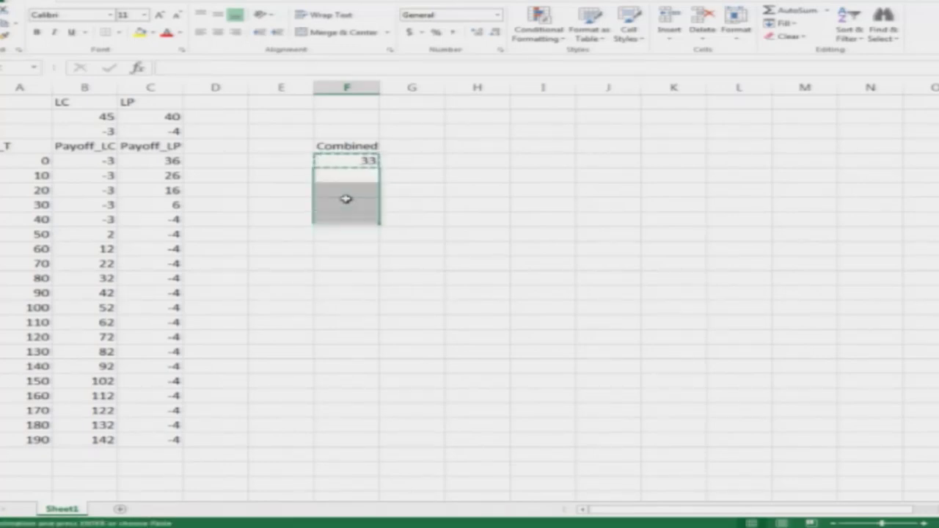
pyautogui.hotkey('shift', 'Down')
pyautogui.hotkey('shift', 'Down')
pyautogui.hotkey('shift', 'Down')
pyautogui.hotkey('shift', 'Down')
pyautogui.hotkey('shift', 'Down')
pyautogui.hotkey('shift', 'Down')
pyautogui.hotkey('shift', 'Down')
pyautogui.hotkey('shift', 'Down')
pyautogui.hotkey('shift', 'Down')
pyautogui.hotkey('shift', 'Down')
pyautogui.hotkey('shift', 'Down')
pyautogui.hotkey('shift', 'Down')
pyautogui.hotkey('shift', 'Down')
pyautogui.hotkey('shift', 'Down')
pyautogui.hotkey('shift', 'Down')
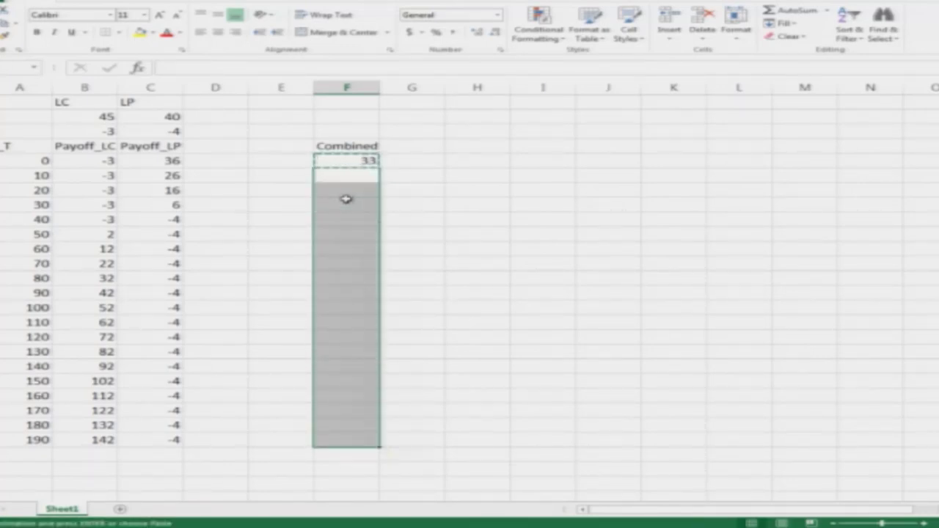
pyautogui.hotkey('ctrl', 'v')
pyautogui.press('Escape')
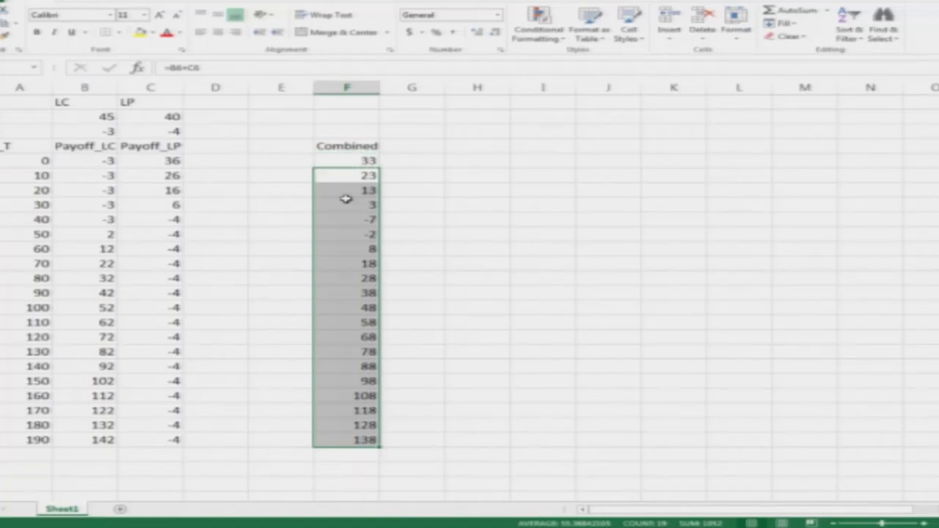
# Copy the S_T column with its header from A4:A24 to E4:E24, beside the Combined column
pyautogui.press('Up')
pyautogui.press('Up')
pyautogui.press('Up')
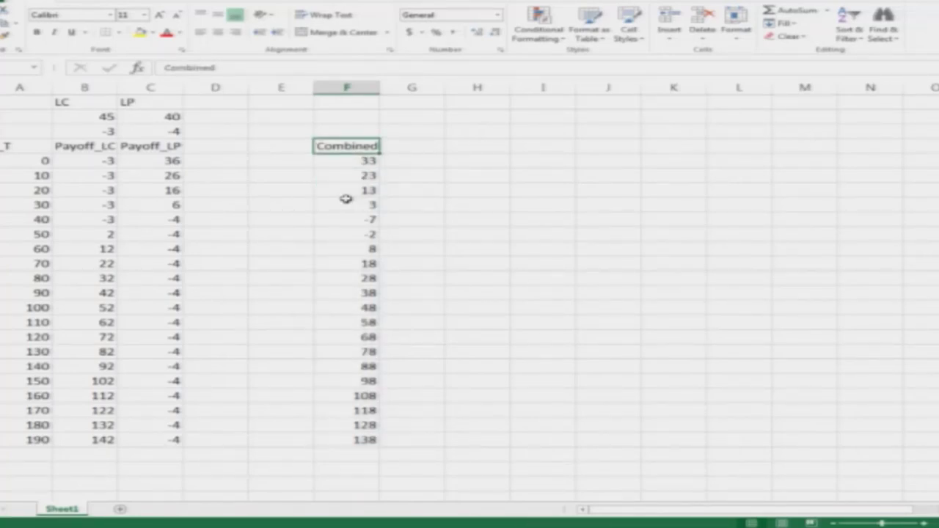
pyautogui.press('Left')
pyautogui.press('Left')
pyautogui.press('Left')
pyautogui.press('Left')
pyautogui.press('Left')
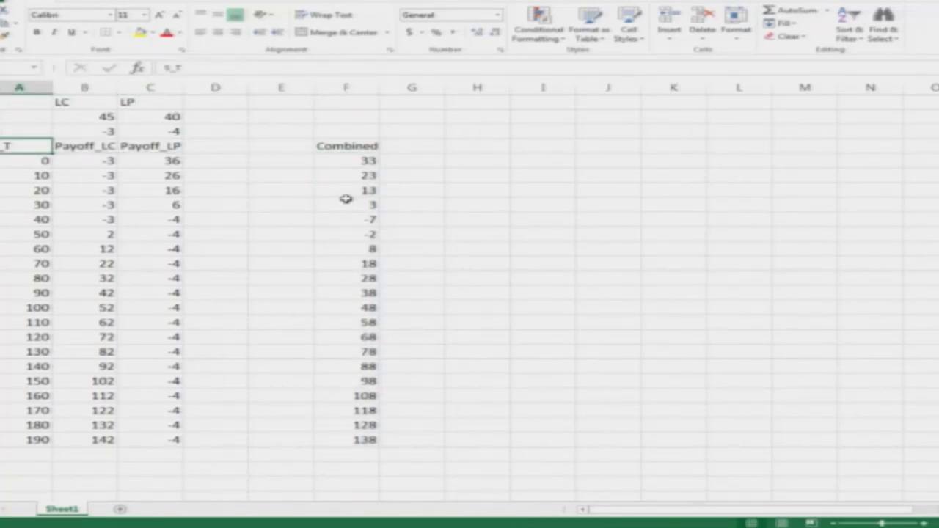
pyautogui.press('End')
pyautogui.hotkey('shift', 'Down')
pyautogui.hotkey('ctrl', 'c')
pyautogui.press('Right')
pyautogui.press('Right')
pyautogui.press('Right')
pyautogui.press('Right')
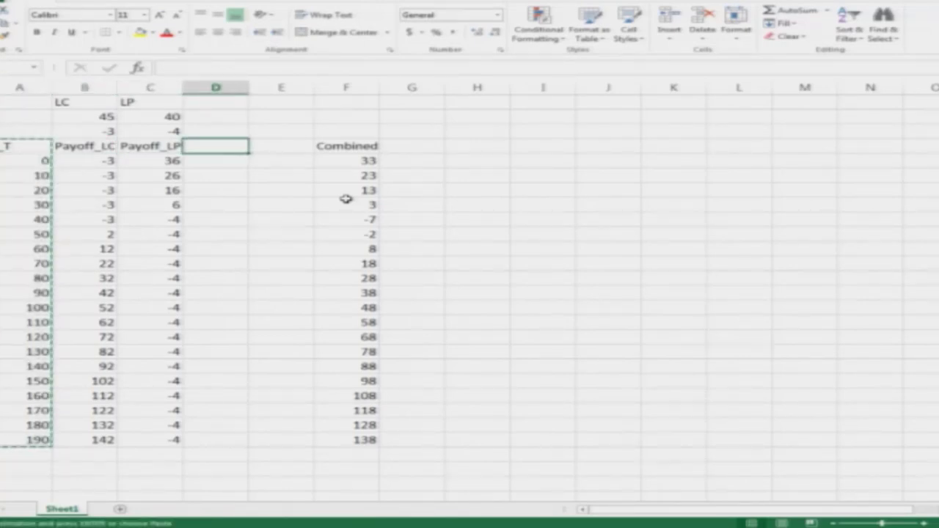
pyautogui.hotkey('ctrl', 'v')
pyautogui.press('Escape')
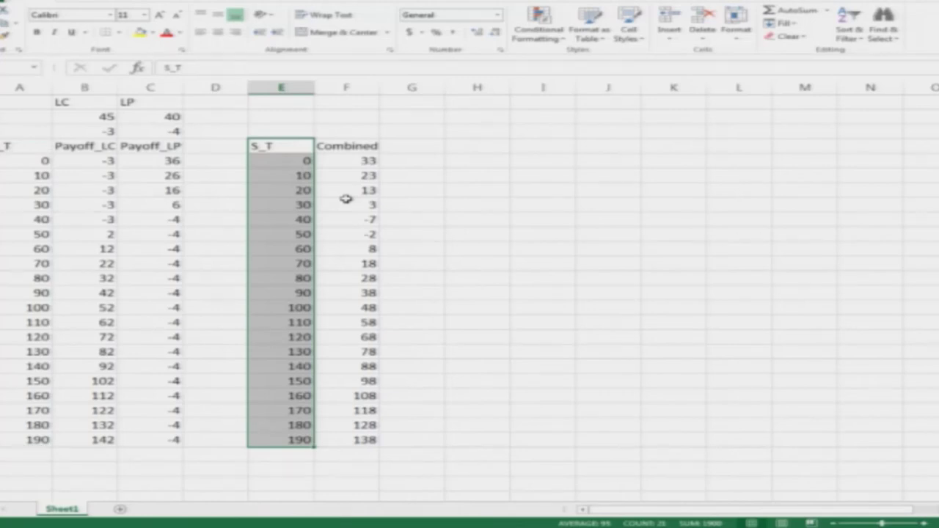
pyautogui.hotkey('shift', 'ctrl', 'Up')
pyautogui.press('Left')
pyautogui.press('Left')
pyautogui.press('Right')
pyautogui.press('Right')
pyautogui.press('Right')
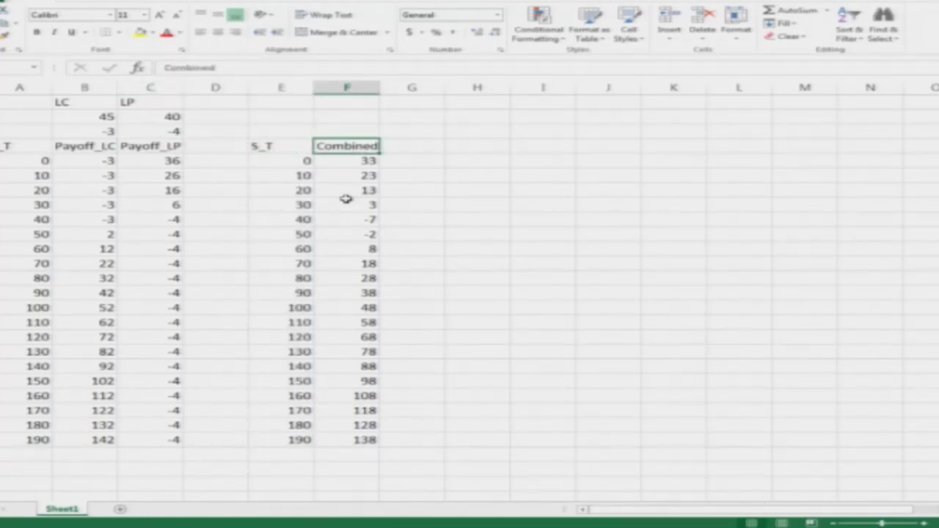
# Copy the Combined header from F4 to D4, beside the Payoff_LP column
pyautogui.hotkey('ctrl', 'c')
pyautogui.press('Left')
pyautogui.press('Left')
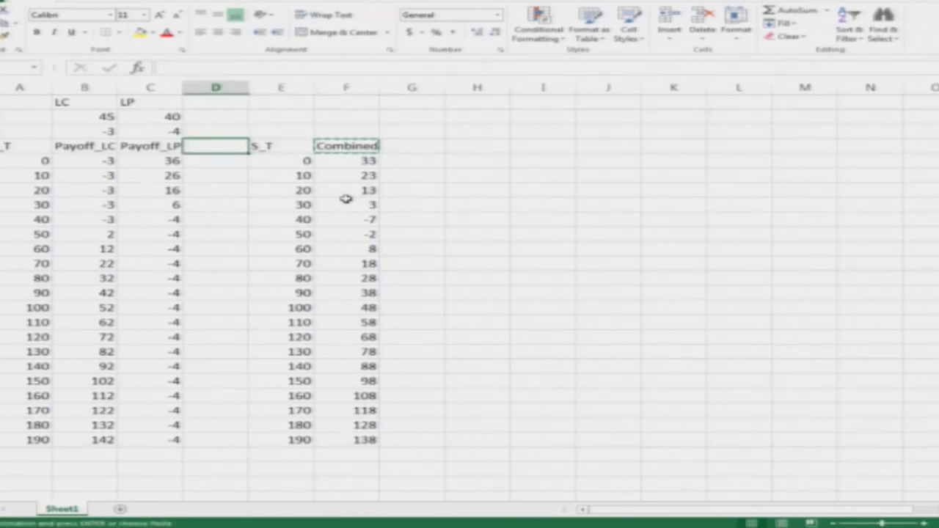
pyautogui.hotkey('ctrl', 'v')
pyautogui.press('Escape')
# Enter the formula =B5+C5 in D5 to add the long call and long put payoffs
pyautogui.press('Down')
pyautogui.press('Right')
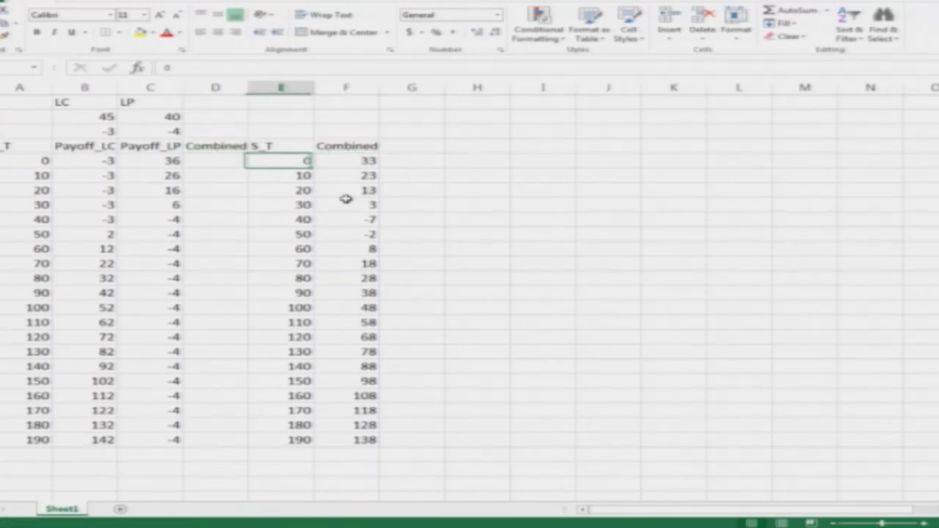
pyautogui.press('Right')
pyautogui.press('Left')
pyautogui.press('Left')
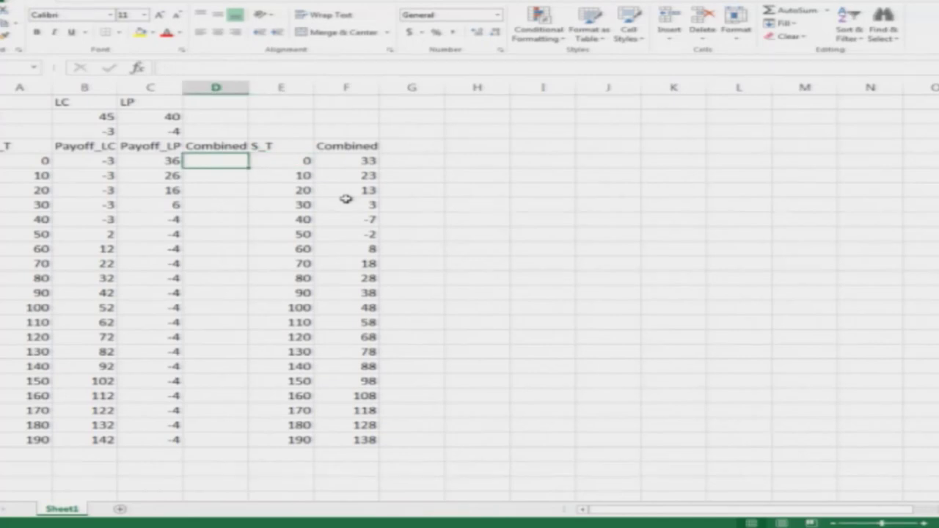
pyautogui.write('=')
pyautogui.press('Left')
pyautogui.press('Left')
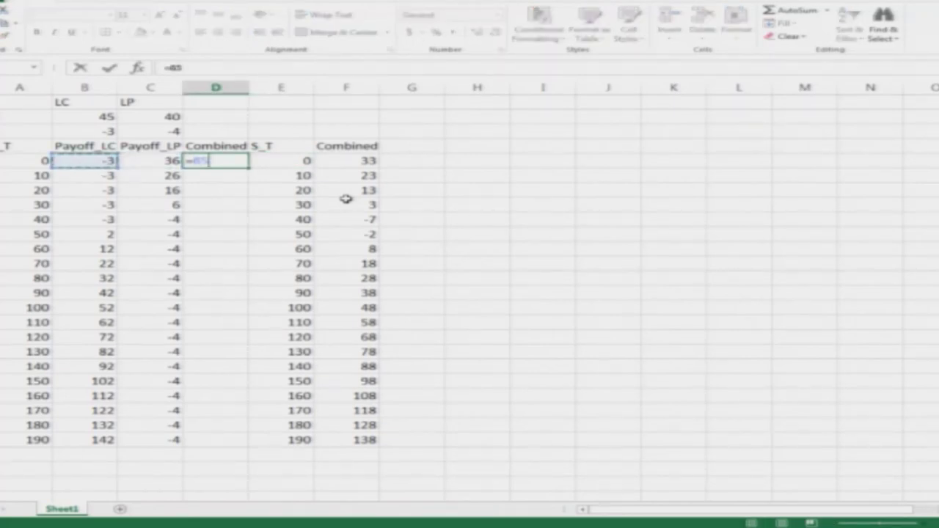
pyautogui.write('+')
pyautogui.press('Left')
pyautogui.press('Return')
# Copy the combined payoff formula from D5 down to D6:D24
pyautogui.press('Up')
pyautogui.hotkey('ctrl', 'c')
pyautogui.press('Down')
pyautogui.hotkey('shift', 'Down')
pyautogui.hotkey('shift', 'Down')
pyautogui.hotkey('shift', 'Down')
pyautogui.hotkey('shift', 'Down')
pyautogui.hotkey('shift', 'Down')
pyautogui.hotkey('shift', 'Down')
pyautogui.hotkey('shift', 'Down')
pyautogui.hotkey('shift', 'Down')
pyautogui.hotkey('shift', 'Down')
pyautogui.hotkey('shift', 'Down')
pyautogui.hotkey('shift', 'Down')
pyautogui.hotkey('shift', 'Down')
pyautogui.hotkey('shift', 'Down')
pyautogui.hotkey('shift', 'Down')
pyautogui.hotkey('shift', 'Down')
pyautogui.hotkey('shift', 'Down')
pyautogui.hotkey('shift', 'Down')
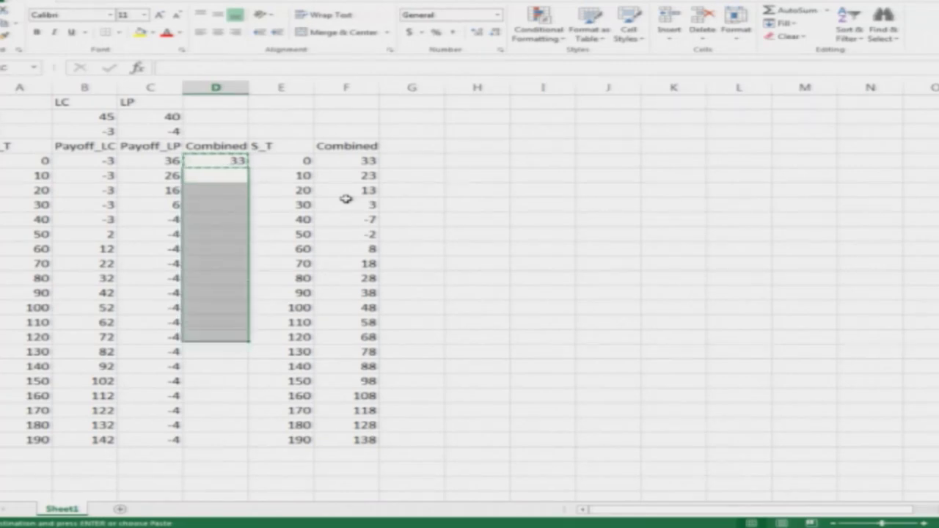
pyautogui.hotkey('shift', 'Down')
pyautogui.hotkey('ctrl', 'v')
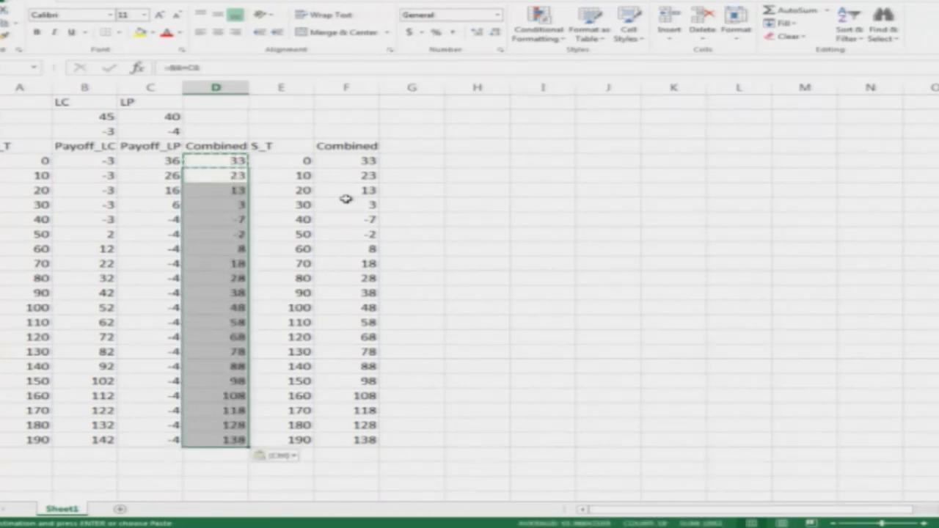
pyautogui.press('Escape')
# Insert a 2-D line chart of the S_T, Payoff_LC, Payoff_LP and Combined columns in A4:D24
pyautogui.press('Left')
pyautogui.press('Left')
pyautogui.press('Left')
pyautogui.press('Up')
pyautogui.press('Up')
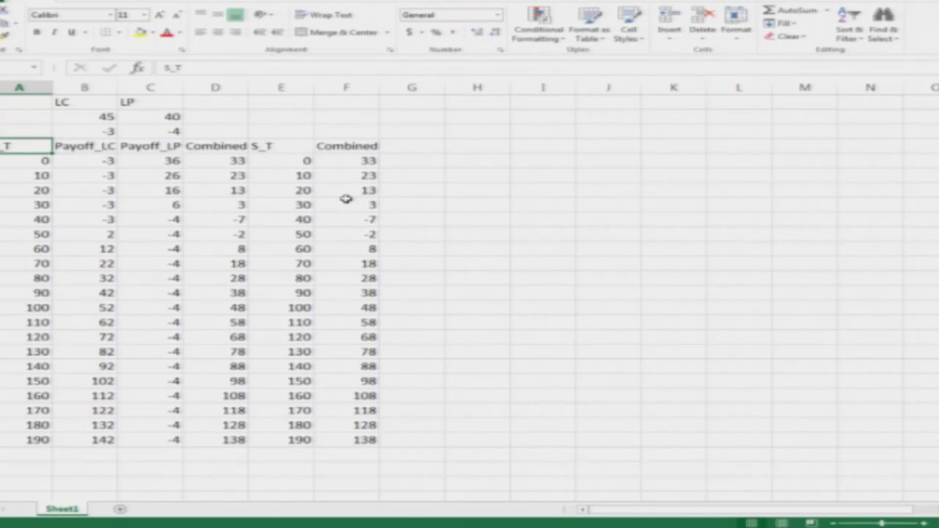
pyautogui.hotkey('shift', 'Right')
pyautogui.hotkey('shift', 'Right')
pyautogui.hotkey('shift', 'Right')
pyautogui.hotkey('shift', 'Down')
pyautogui.hotkey('shift', 'Down')
pyautogui.hotkey('shift', 'Down')
pyautogui.hotkey('shift', 'Down')
pyautogui.hotkey('shift', 'Down')
pyautogui.hotkey('shift', 'Down')
pyautogui.hotkey('shift', 'Down')
pyautogui.hotkey('shift', 'Down')
pyautogui.hotkey('shift', 'Down')
pyautogui.hotkey('shift', 'Down')
pyautogui.hotkey('shift', 'Down')
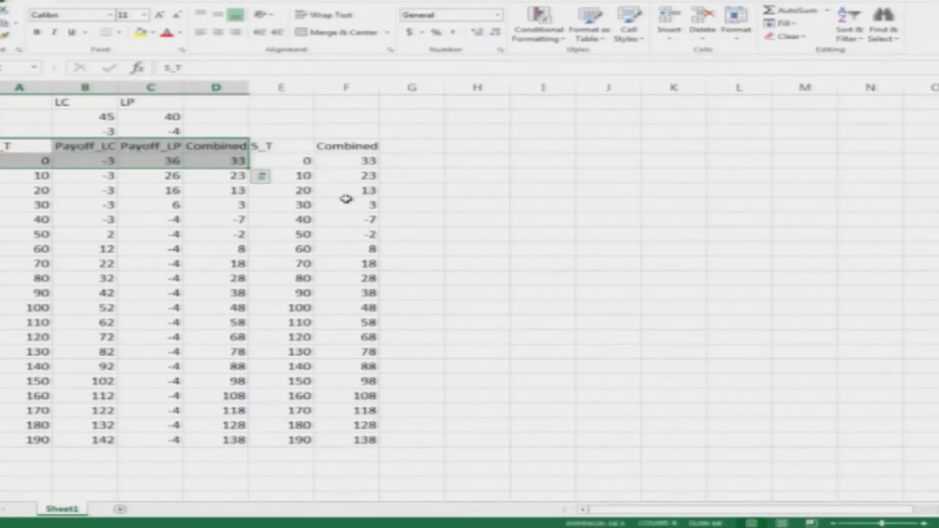
pyautogui.hotkey('shift', 'Down')
pyautogui.hotkey('shift', 'Down')
pyautogui.hotkey('shift', 'Down')
pyautogui.hotkey('shift', 'Down')
pyautogui.hotkey('shift', 'Down')
pyautogui.hotkey('shift', 'Down')
pyautogui.hotkey('shift', 'Down')
pyautogui.hotkey('shift', 'Down')
pyautogui.hotkey('shift', 'Down')
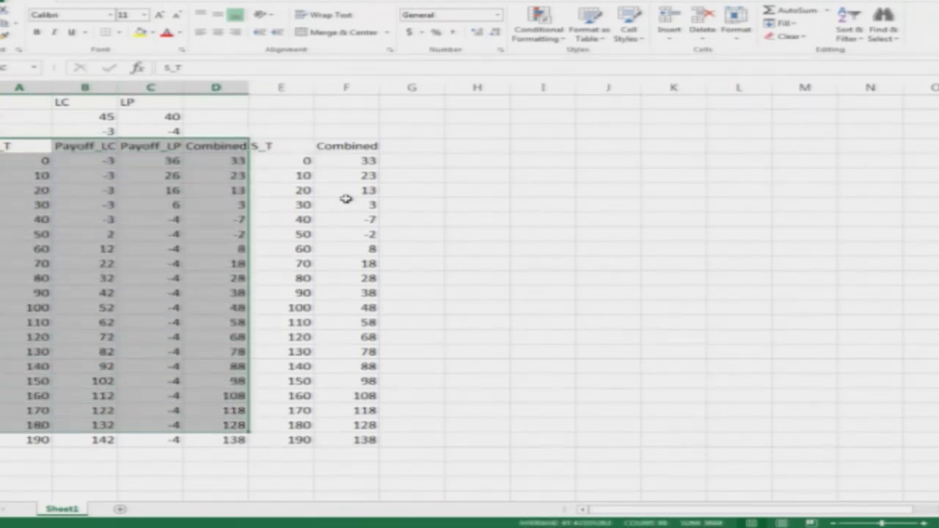
pyautogui.hotkey('alt', 'n')
pyautogui.press('n')
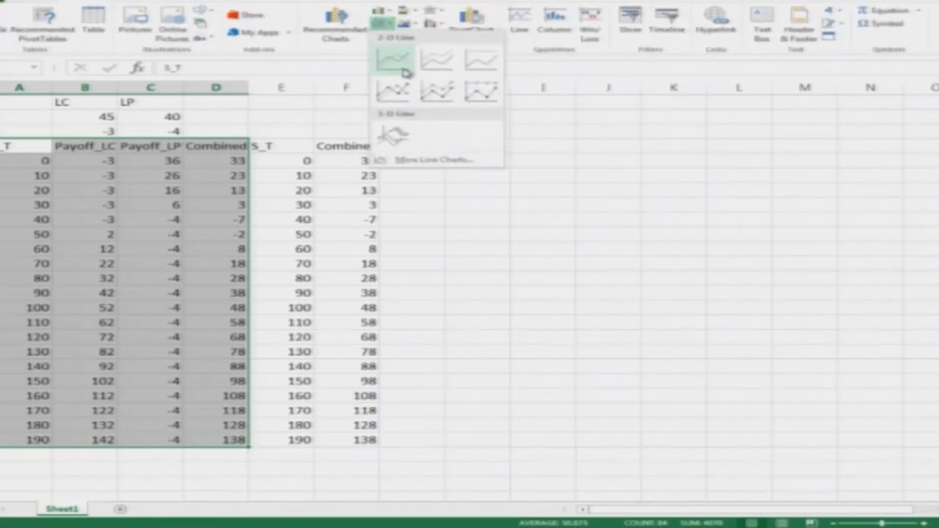
pyautogui.press('Return')
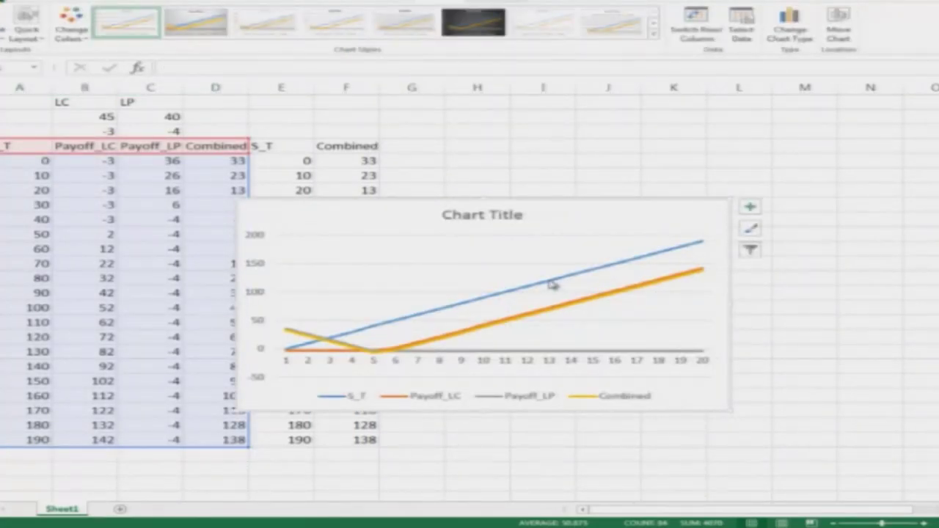
# Remove the S_T and Combined series from the line chart and enlarge the chart
pyautogui.click(546, 286)
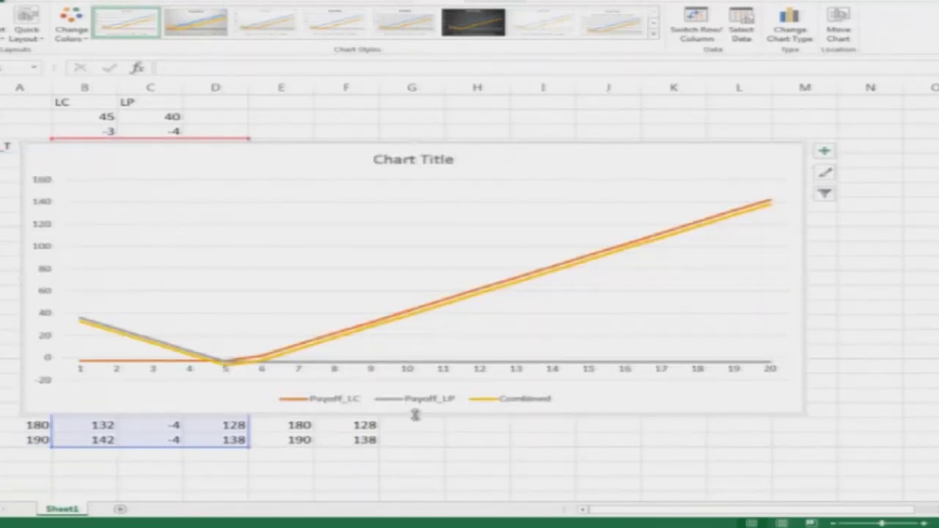
pyautogui.moveTo(415, 416); pyautogui.dragTo(413, 481)
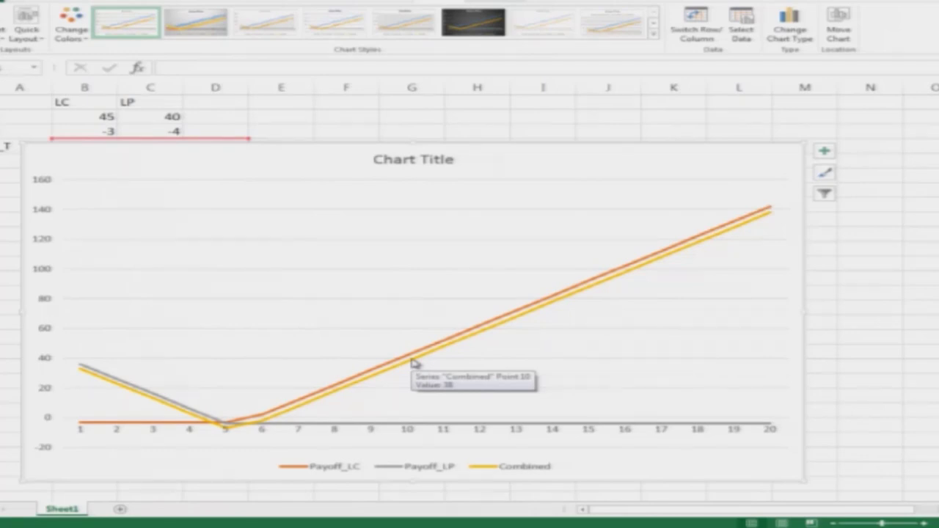
pyautogui.click(416, 361)
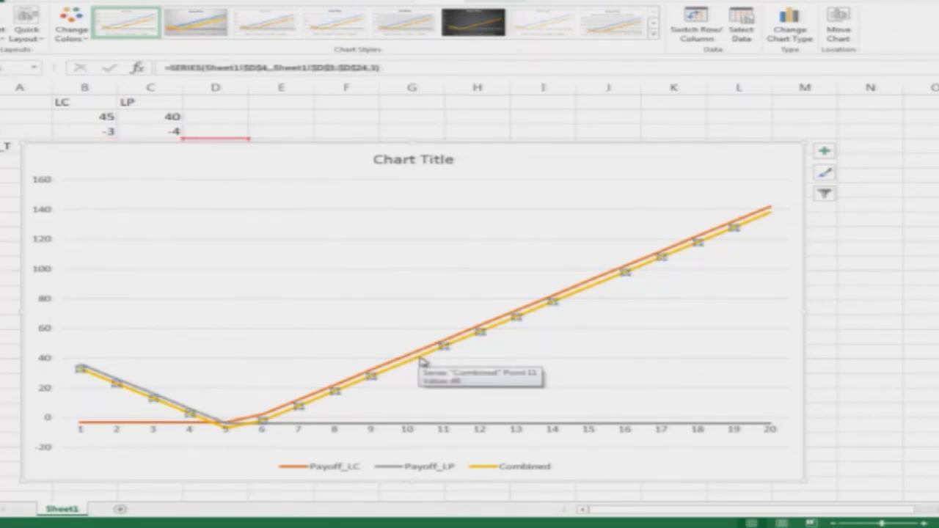
pyautogui.press('Delete')
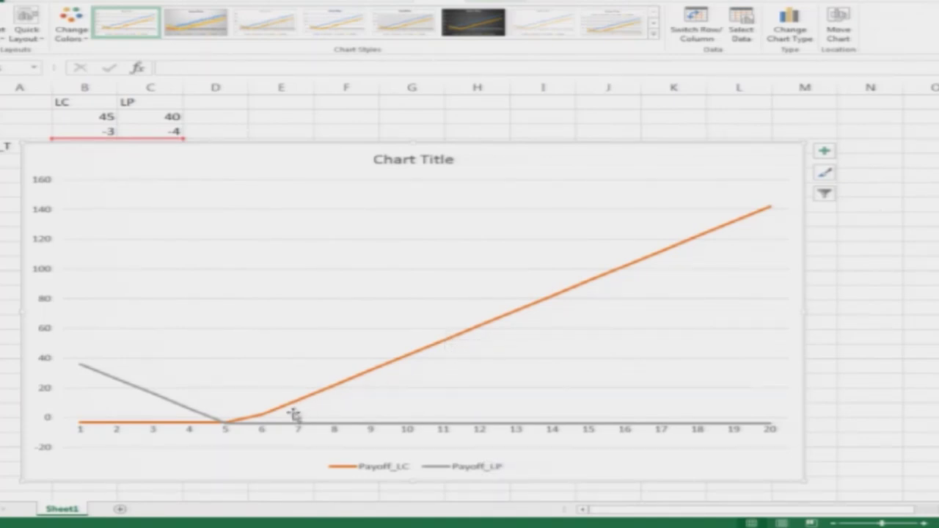
# Delete the line chart of the long call and long put payoffs
pyautogui.click(773, 264)
pyautogui.click(807, 297)
pyautogui.press('Delete')
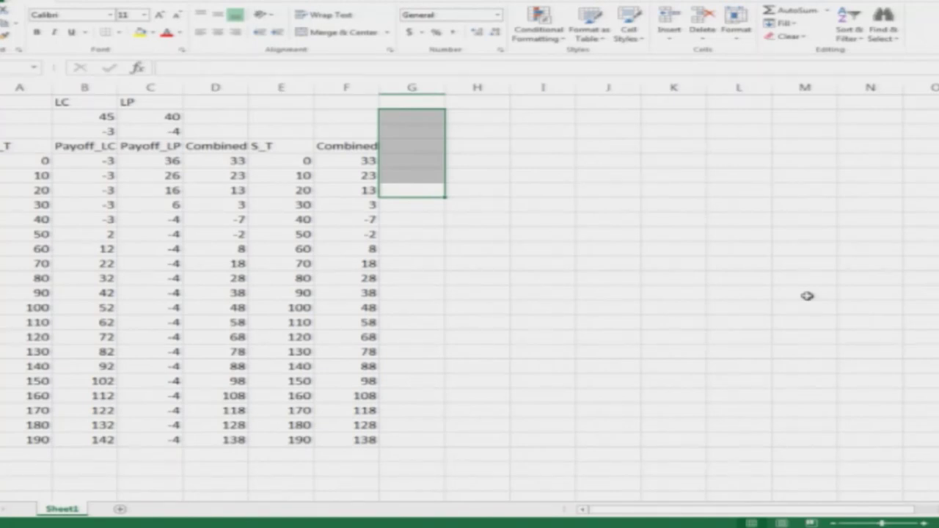
pyautogui.press('Left')
pyautogui.press('Up')
pyautogui.press('Down')
pyautogui.press('Left')
pyautogui.press('Left')
pyautogui.press('Left')
pyautogui.press('Up')
pyautogui.press('Up')
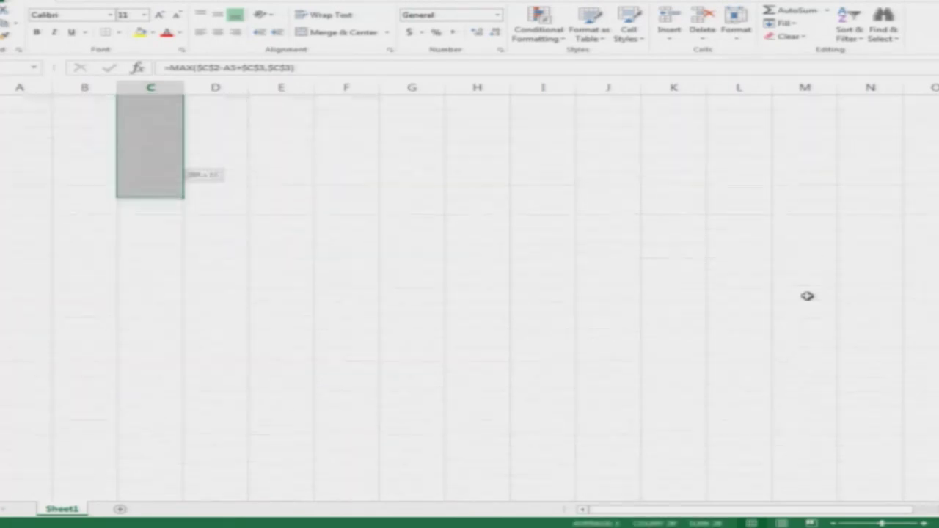
pyautogui.hotkey('shift', 'Up')
pyautogui.hotkey('shift', 'Up')
pyautogui.hotkey('shift', 'Up')
pyautogui.hotkey('shift', 'Up')
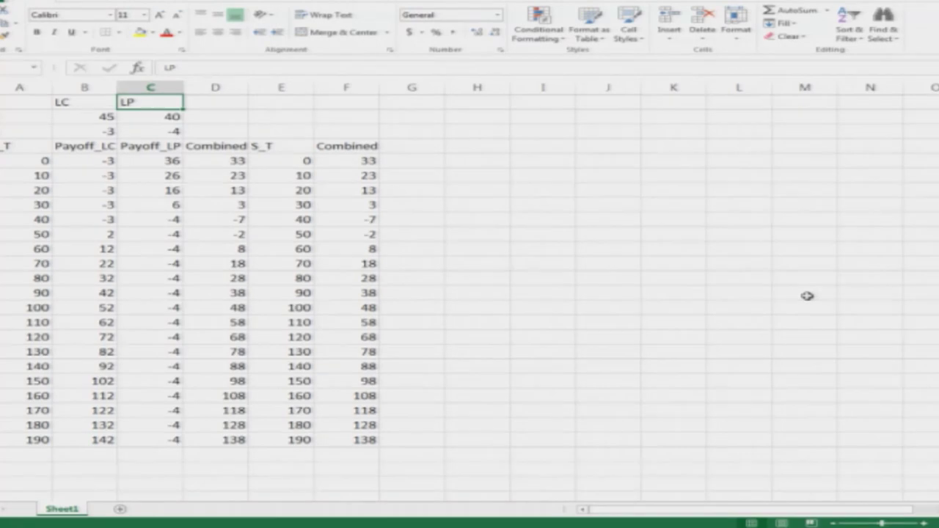
# Insert a 2-D line chart of the long put payoffs in C5:C24
pyautogui.press('Down')
pyautogui.press('Down')
pyautogui.press('Down')
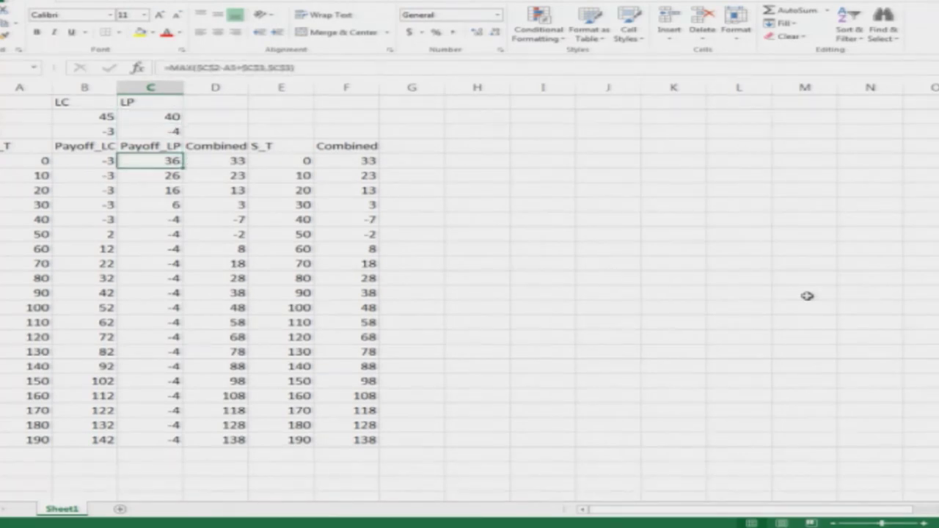
pyautogui.hotkey('shift', 'Down')
pyautogui.hotkey('shift', 'Down')
pyautogui.hotkey('shift', 'Down')
pyautogui.hotkey('shift', 'Down')
pyautogui.hotkey('shift', 'Down')
pyautogui.hotkey('shift', 'Down')
pyautogui.hotkey('shift', 'Down')
pyautogui.hotkey('shift', 'Down')
pyautogui.hotkey('shift', 'Down')
pyautogui.hotkey('shift', 'Down')
pyautogui.hotkey('shift', 'Down')
pyautogui.hotkey('shift', 'Down')
pyautogui.hotkey('shift', 'Down')
pyautogui.hotkey('shift', 'Down')
pyautogui.hotkey('shift', 'Down')
pyautogui.hotkey('shift', 'Down')
pyautogui.hotkey('shift', 'Down')
pyautogui.hotkey('shift', 'Down')
pyautogui.hotkey('shift', 'Down')
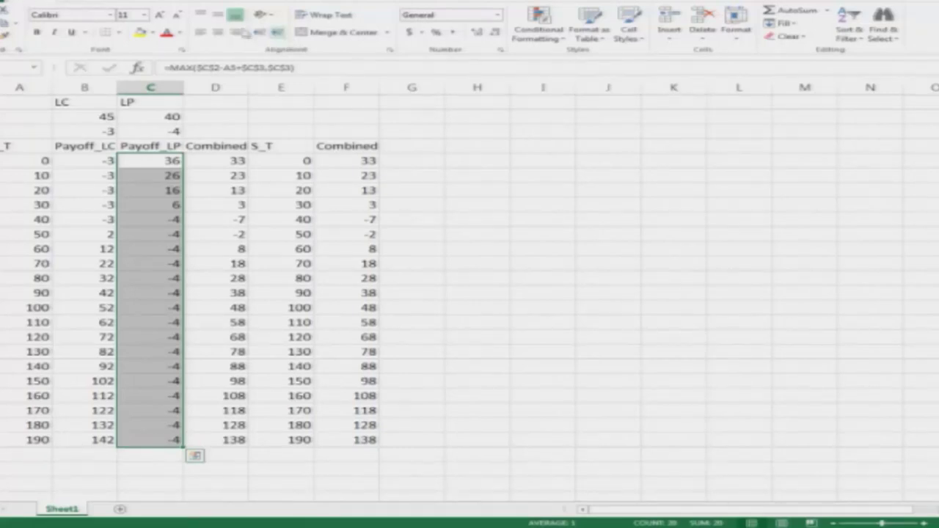
pyautogui.click(87, 2)
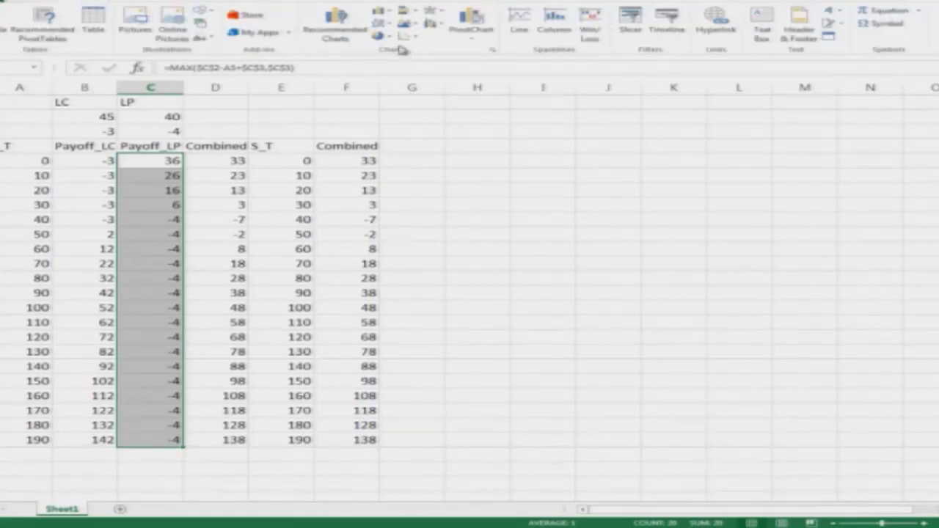
pyautogui.click(381, 23)
pyautogui.click(384, 61)
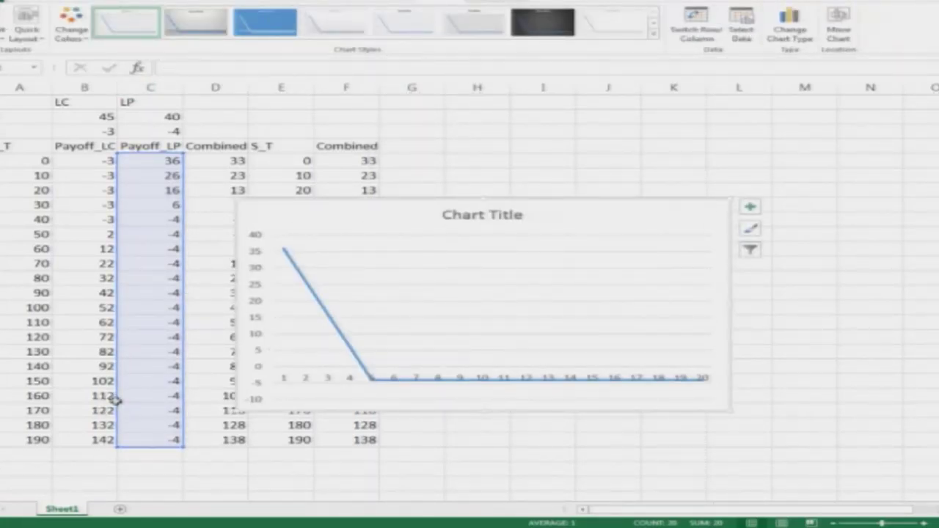
# Switch the chart's data range to the long call payoffs in B5:B24 and delete the chart after viewing it
pyautogui.moveTo(116, 400); pyautogui.dragTo(96, 400)
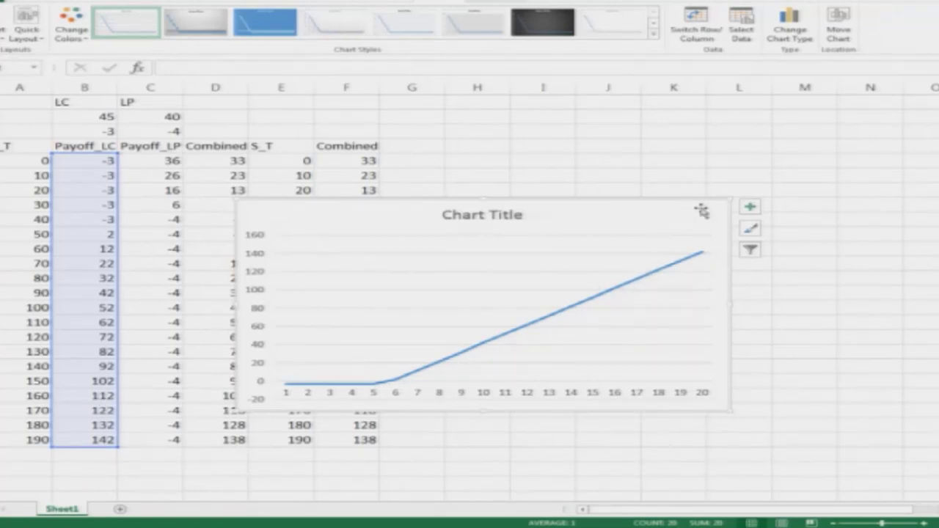
pyautogui.press('Delete')
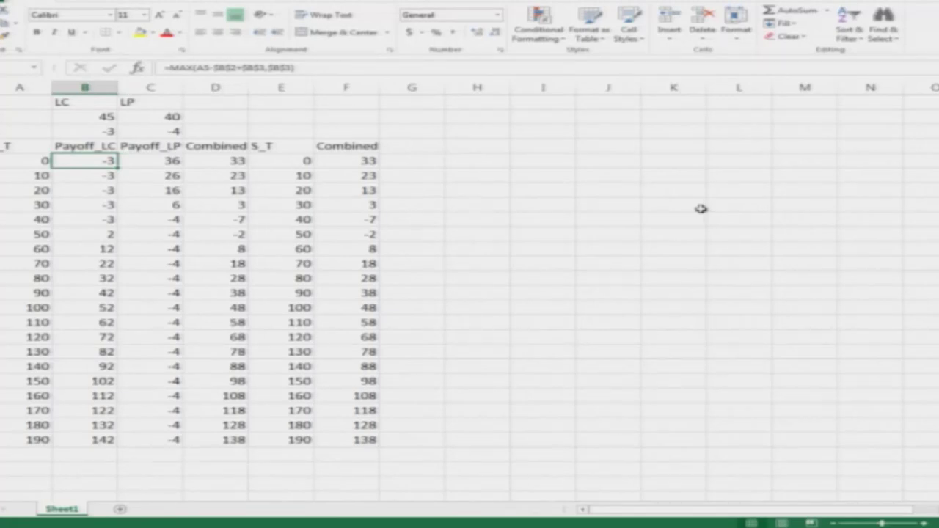
# Examine the cell references of the long call payoff formulas at several rows from B5 down to B24
pyautogui.press('F2')
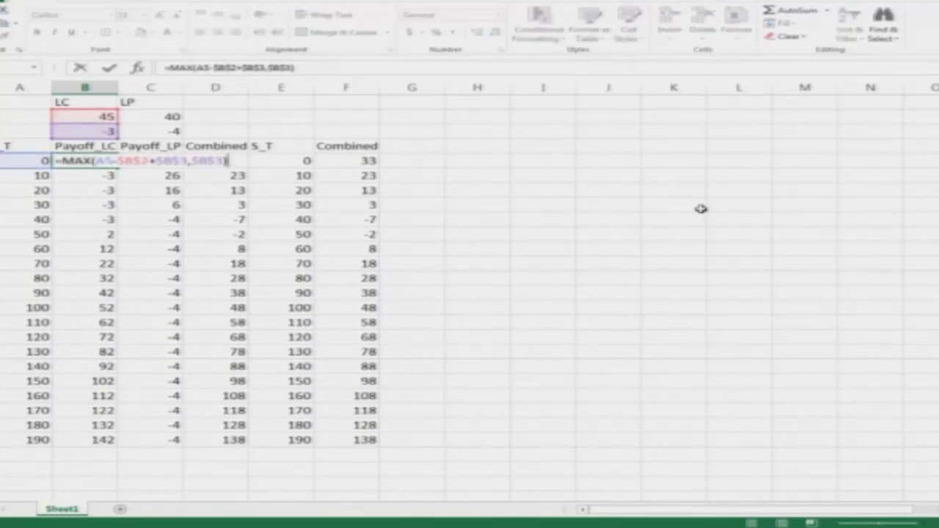
pyautogui.press('Escape')
pyautogui.press('Down')
pyautogui.press('Down')
pyautogui.press('Down')
pyautogui.press('Down')
pyautogui.press('Down')
pyautogui.press('Down')
pyautogui.press('Down')
pyautogui.press('Down')
pyautogui.press('Up')
pyautogui.press('Up')
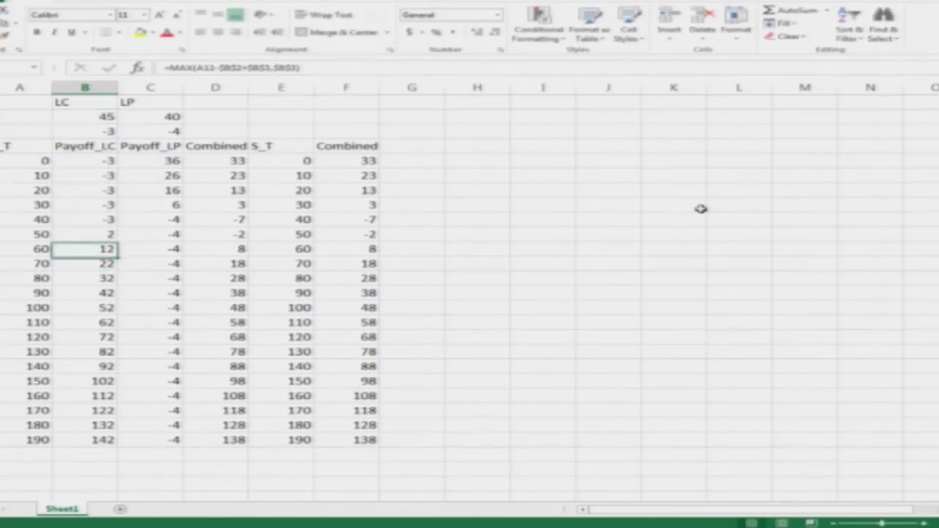
pyautogui.press('F2')
pyautogui.press('Escape')
pyautogui.press('Down')
pyautogui.press('Down')
pyautogui.press('F2')
pyautogui.press('Escape')
pyautogui.press('Down')
pyautogui.press('Down')
pyautogui.press('Down')
pyautogui.press('Down')
pyautogui.press('Down')
pyautogui.press('Down')
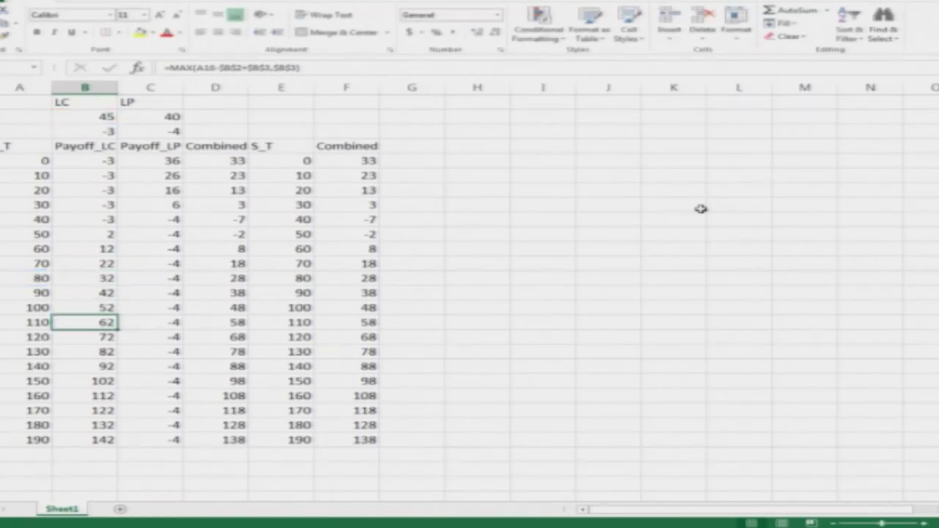
pyautogui.press('F2')
pyautogui.press('Escape')
pyautogui.press('Down')
pyautogui.press('Down')
pyautogui.press('Down')
pyautogui.press('Down')
pyautogui.press('Down')
pyautogui.press('F2')
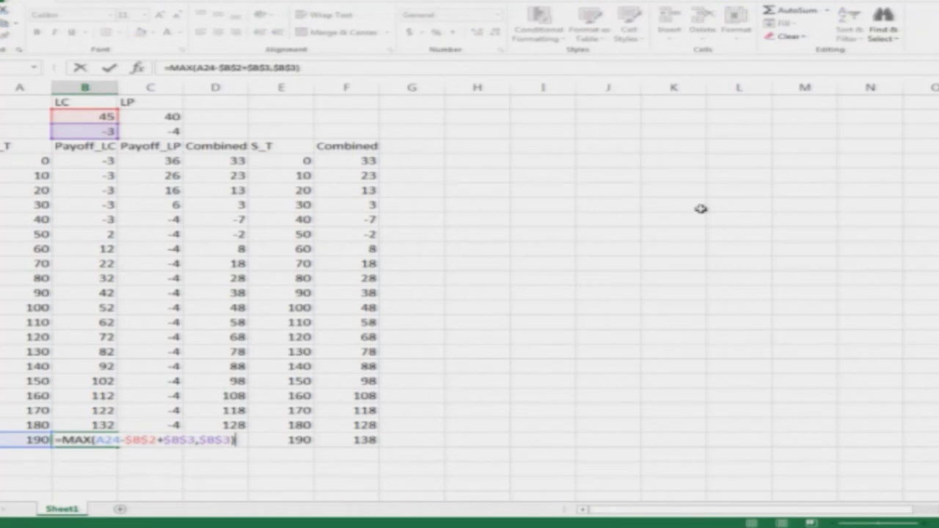
# Review the long call strike in B2 and the table's column headings from S_T to Combined
pyautogui.press('Escape')
pyautogui.press('Up')
pyautogui.press('Up')
pyautogui.press('Up')
pyautogui.press('Up')
pyautogui.press('Up')
pyautogui.press('Up')
pyautogui.press('Up')
pyautogui.press('Up')
pyautogui.press('Up')
pyautogui.press('Up')
pyautogui.press('Up')
pyautogui.press('Up')
pyautogui.press('Up')
pyautogui.press('Up')
pyautogui.press('Up')
pyautogui.press('Up')
pyautogui.press('Up')
pyautogui.press('Up')
pyautogui.press('Up')
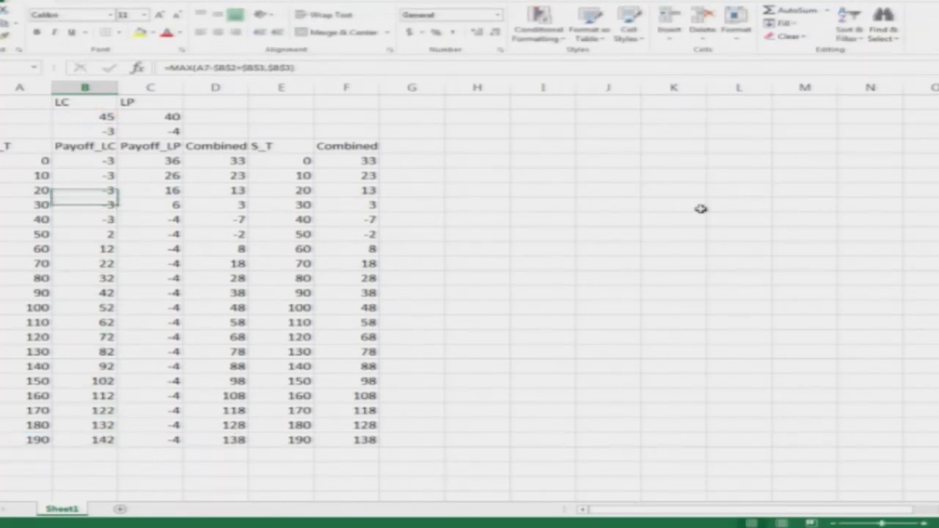
pyautogui.press('Up')
pyautogui.press('Up')
pyautogui.press('Up')
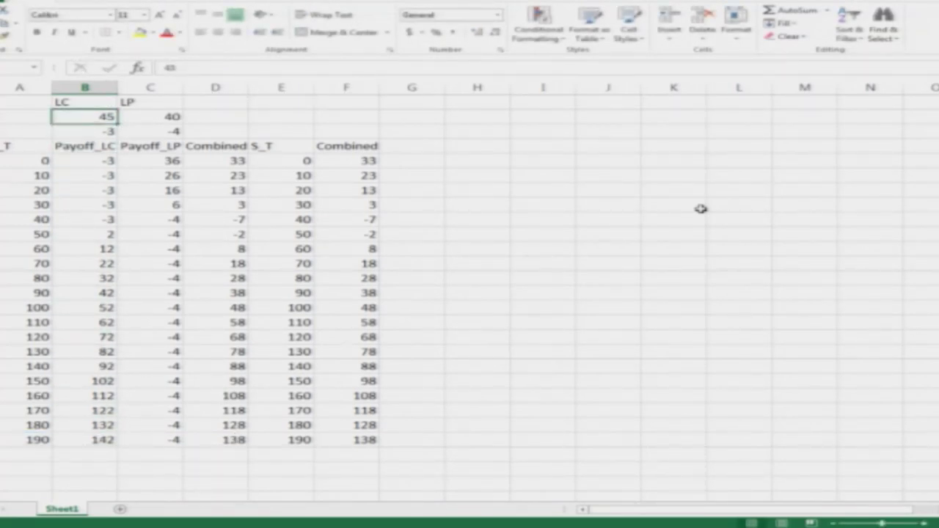
pyautogui.press('Down')
pyautogui.press('Down')
pyautogui.press('Left')
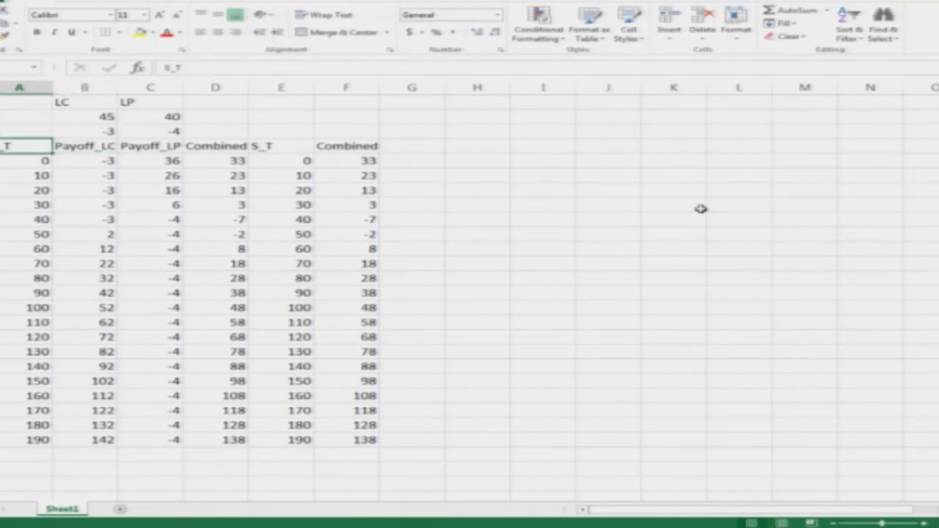
pyautogui.press('Right')
pyautogui.press('Right')
pyautogui.press('Left')
pyautogui.press('Right')
pyautogui.press('Right')
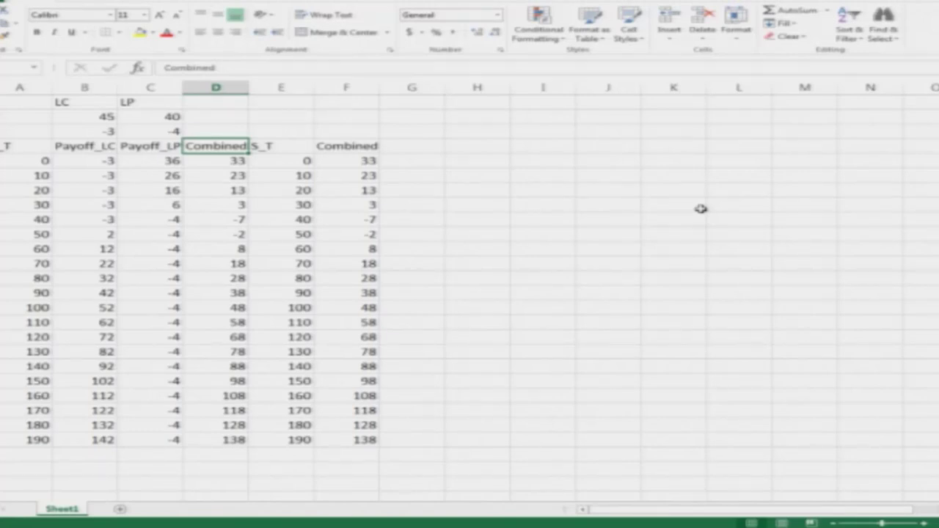
# Highlight the first Combined column, D4:D24, to review the combined payoffs
pyautogui.hotkey('shift', 'Down')
pyautogui.hotkey('shift', 'Down')
pyautogui.hotkey('shift', 'Down')
pyautogui.hotkey('shift', 'Down')
pyautogui.hotkey('shift', 'Down')
pyautogui.hotkey('shift', 'Down')
pyautogui.hotkey('shift', 'Down')
pyautogui.hotkey('shift', 'Down')
pyautogui.hotkey('shift', 'Down')
pyautogui.hotkey('shift', 'Down')
pyautogui.hotkey('shift', 'Down')
pyautogui.hotkey('shift', 'Down')
pyautogui.hotkey('shift', 'Down')
pyautogui.hotkey('shift', 'Down')
pyautogui.hotkey('shift', 'Down')
pyautogui.hotkey('shift', 'Down')
pyautogui.hotkey('shift', 'Down')
pyautogui.hotkey('shift', 'Down')
pyautogui.hotkey('shift', 'Down')
pyautogui.hotkey('shift', 'Down')
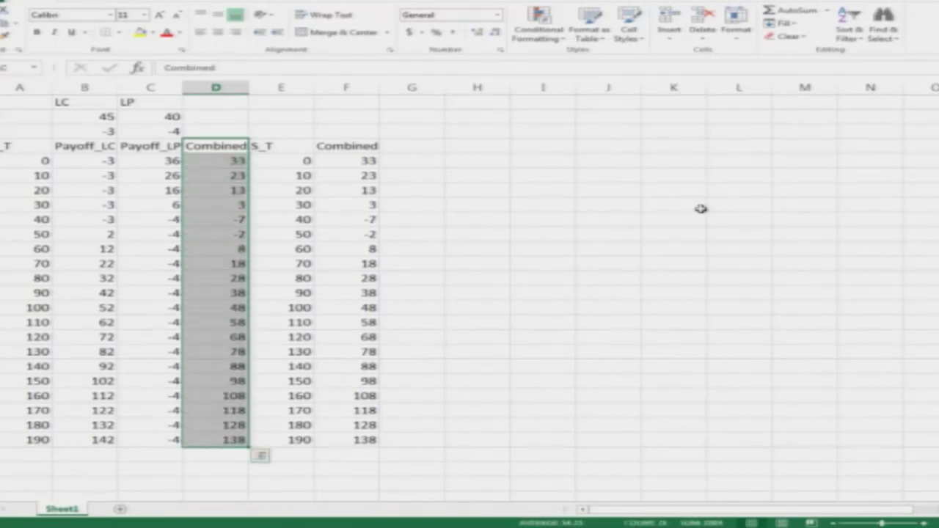
# Insert a 2-D line chart from the S_T and Combined columns in E4:F24
pyautogui.press('Right')
pyautogui.hotkey('shift', 'Right')
pyautogui.hotkey('shift', 'Down')
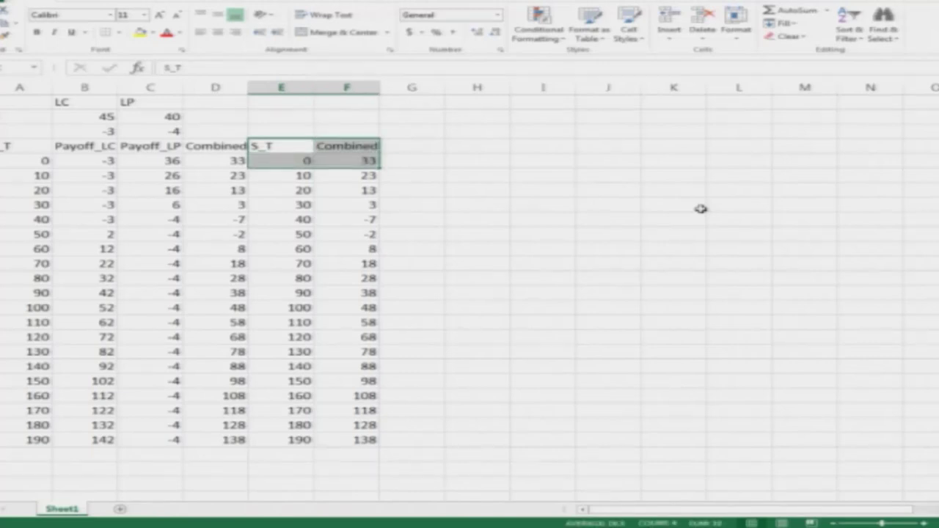
pyautogui.hotkey('shift', 'Down')
pyautogui.hotkey('shift', 'Down')
pyautogui.hotkey('shift', 'Down')
pyautogui.hotkey('shift', 'Down')
pyautogui.hotkey('shift', 'Down')
pyautogui.hotkey('shift', 'Down')
pyautogui.hotkey('shift', 'Down')
pyautogui.hotkey('shift', 'Down')
pyautogui.hotkey('shift', 'Down')
pyautogui.hotkey('shift', 'Down')
pyautogui.hotkey('shift', 'Down')
pyautogui.hotkey('shift', 'Down')
pyautogui.hotkey('shift', 'Down')
pyautogui.hotkey('shift', 'Down')
pyautogui.hotkey('shift', 'Down')
pyautogui.hotkey('shift', 'Down')
pyautogui.hotkey('shift', 'Down')
pyautogui.hotkey('shift', 'Down')
pyautogui.hotkey('shift', 'Down')
pyautogui.hotkey('shift', 'Down')
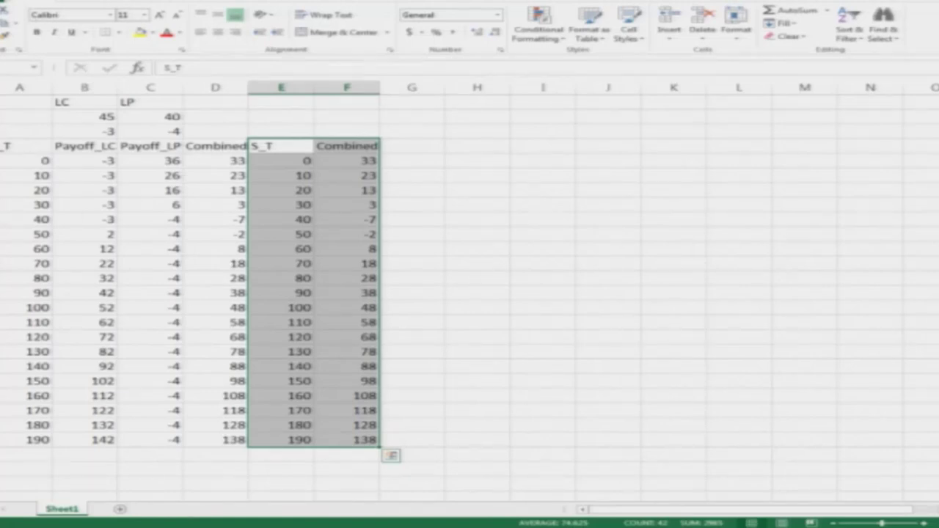
pyautogui.click(78, 2)
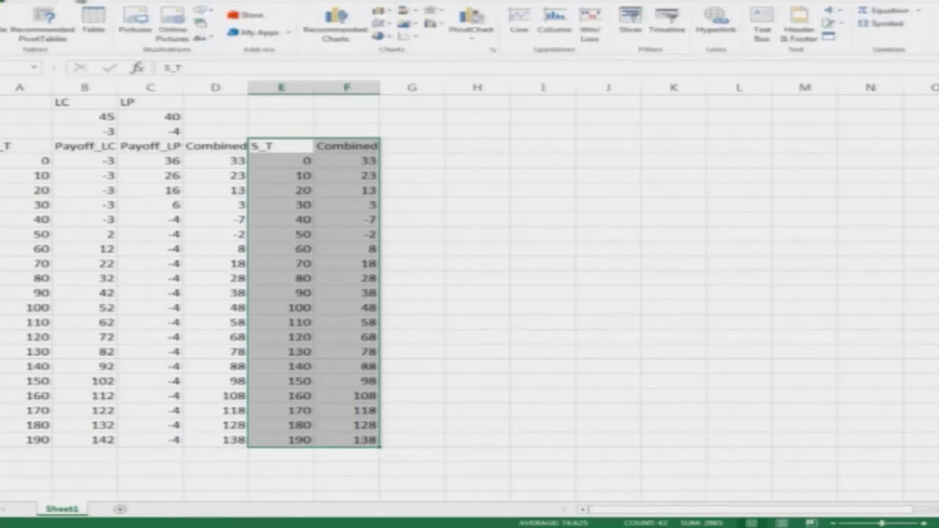
pyautogui.click(383, 22)
pyautogui.click(382, 57)
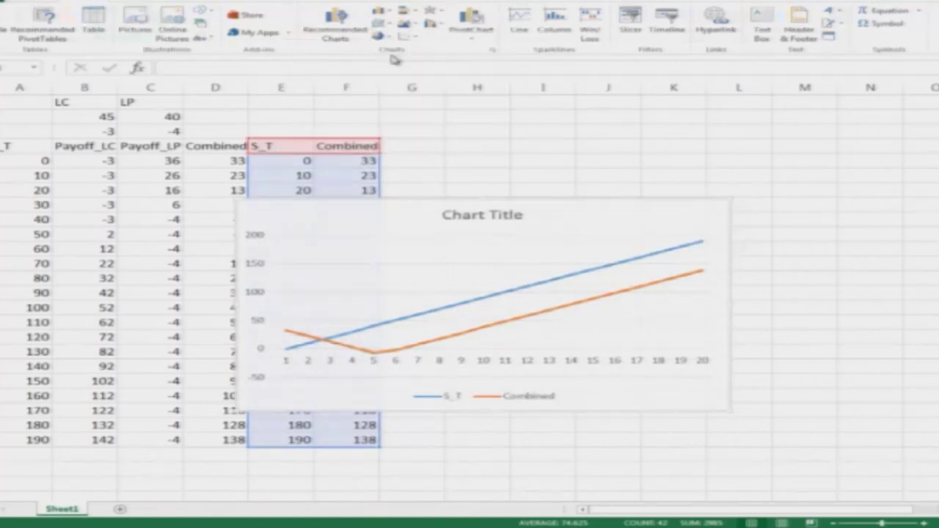
# Remove the S_T series from the chart and move the chart clear of the payoff table, beside column F
pyautogui.click(529, 290)
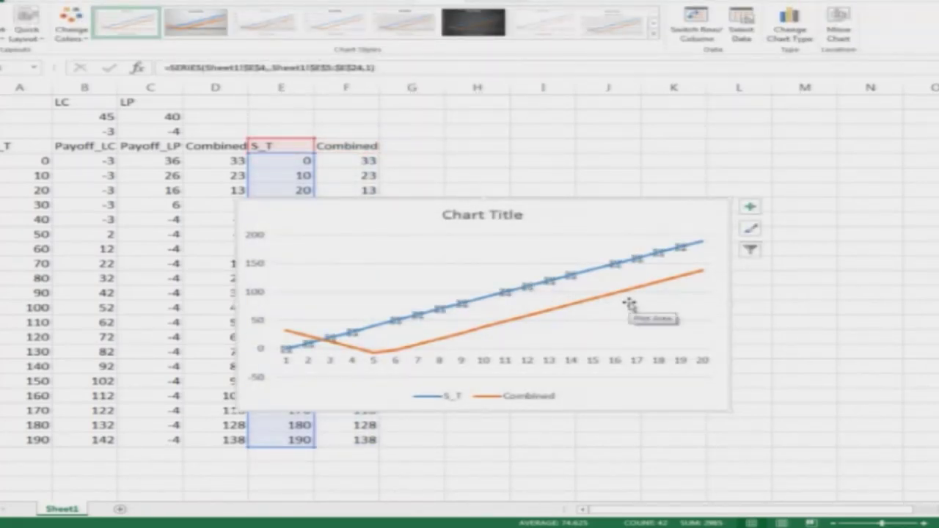
pyautogui.press('Delete')
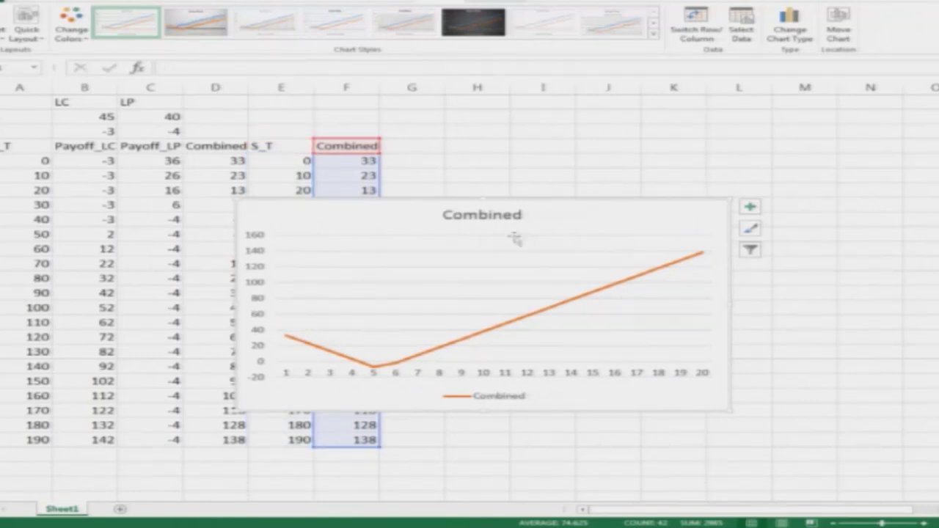
pyautogui.moveTo(588, 215); pyautogui.dragTo(804, 171)
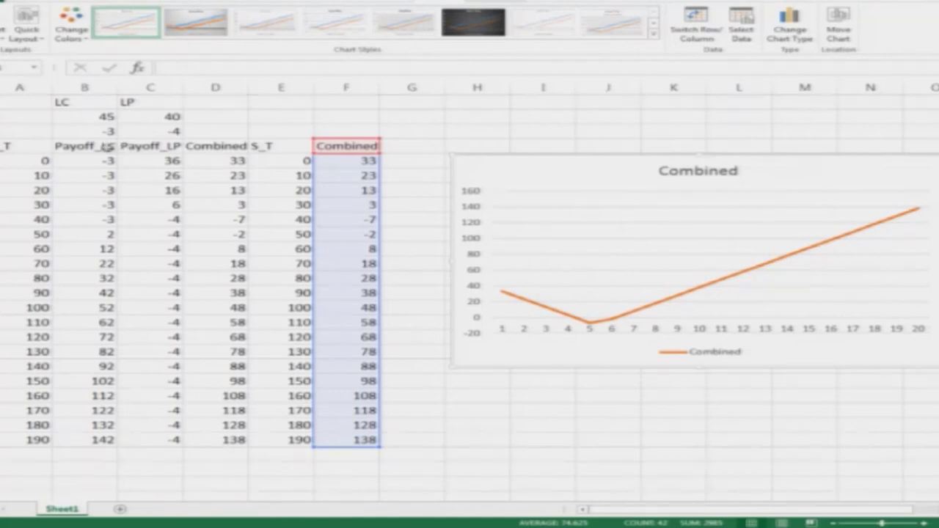
# Change the put's label in C1 to SP and set its premium in C3 to 4
pyautogui.click(133, 104)
pyautogui.write('SP')
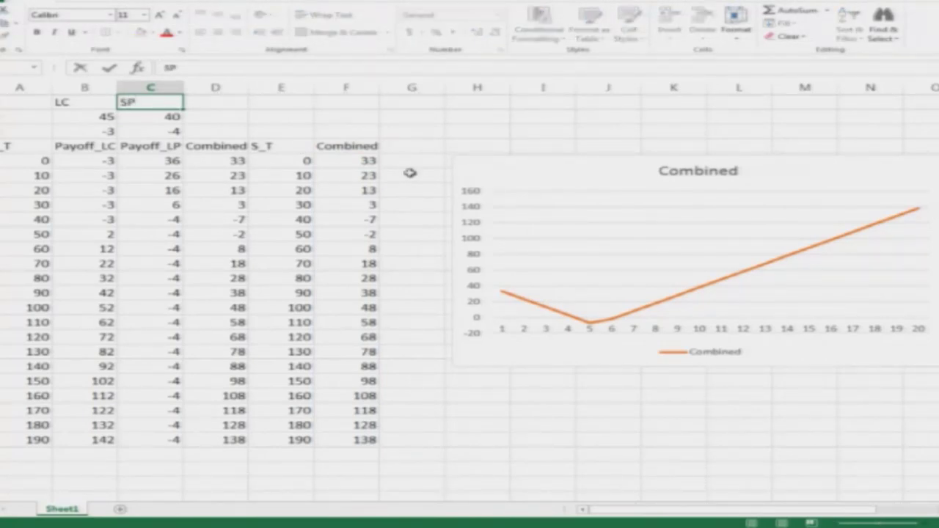
pyautogui.press('Return')
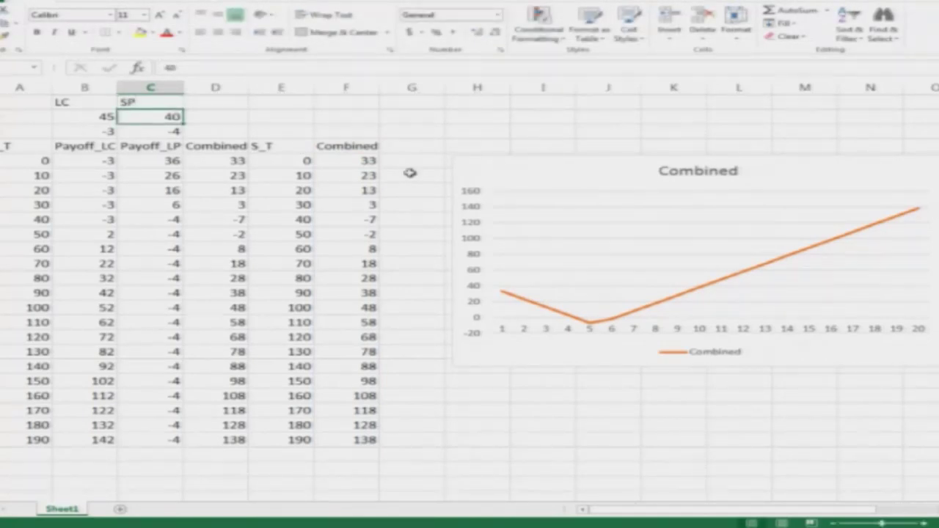
pyautogui.press('Down')
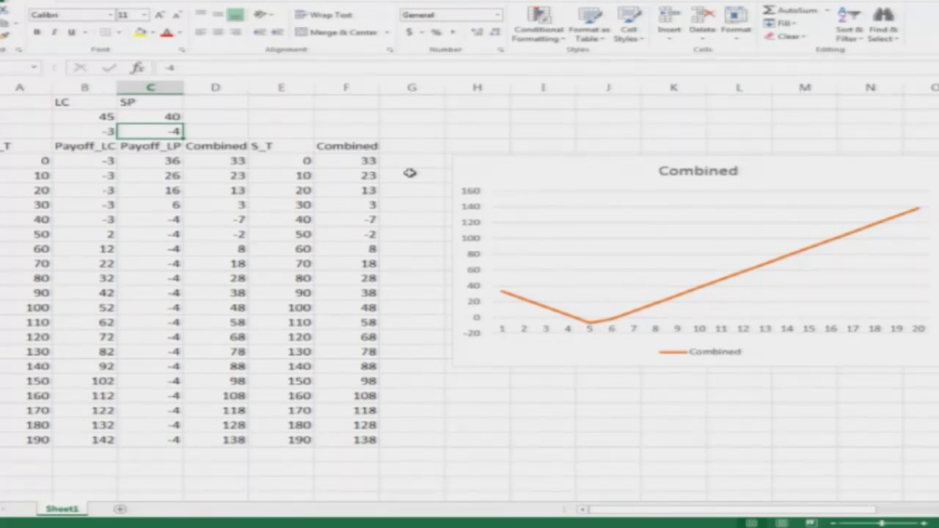
pyautogui.press('F2')
pyautogui.hotkey('shift', 'Left')
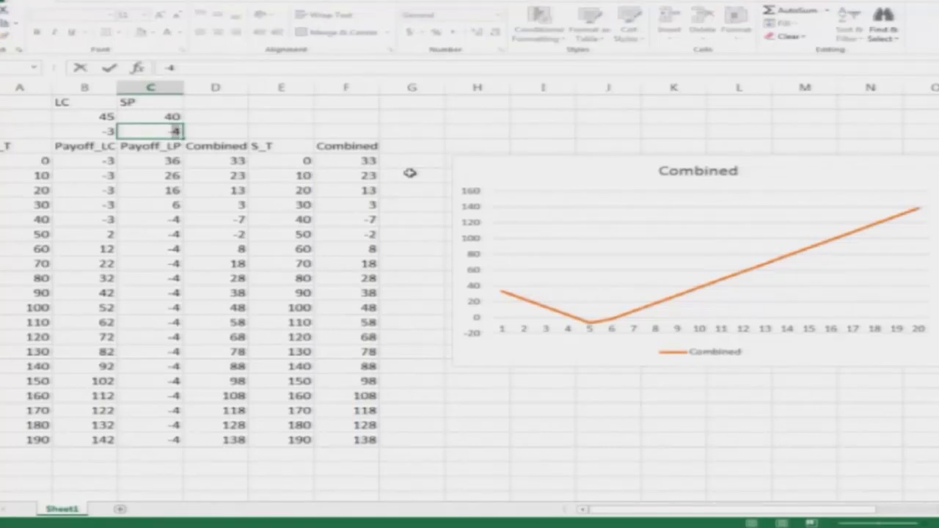
pyautogui.hotkey('shift', 'Left')
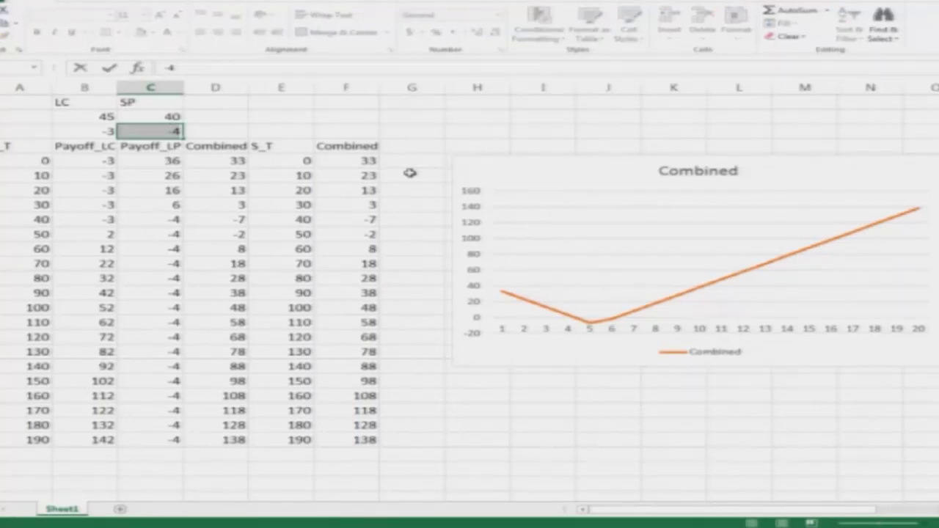
pyautogui.write('4')
pyautogui.press('Return')
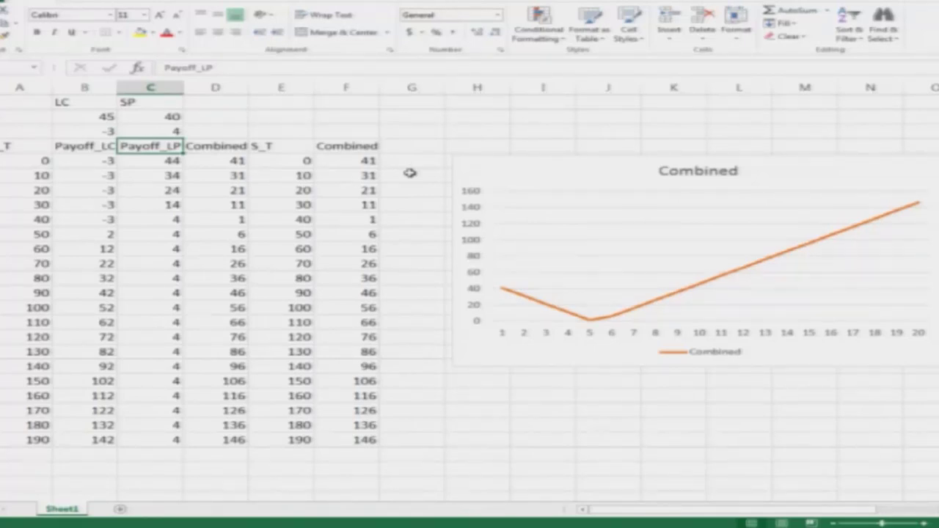
pyautogui.press('alt')
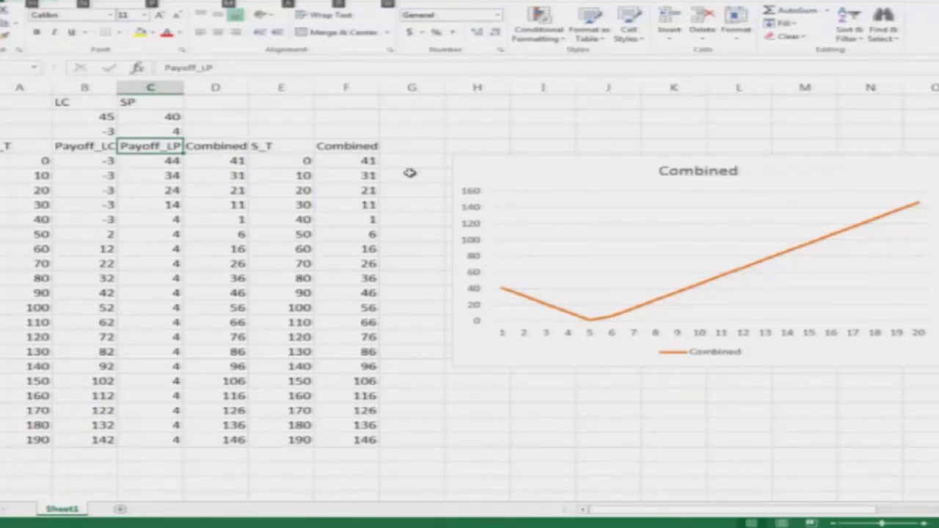
pyautogui.press('n')
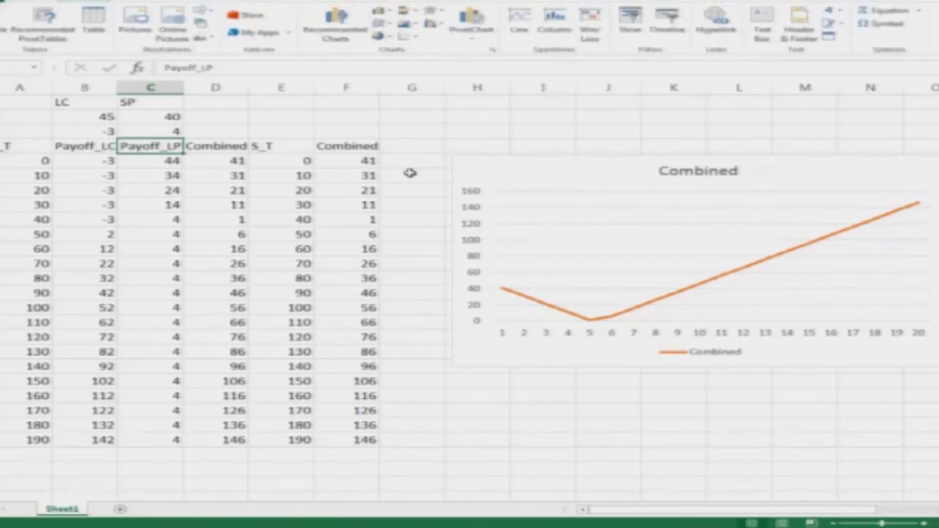
pyautogui.press('h')
pyautogui.press('n')
pyautogui.hotkey('alt', 'h')
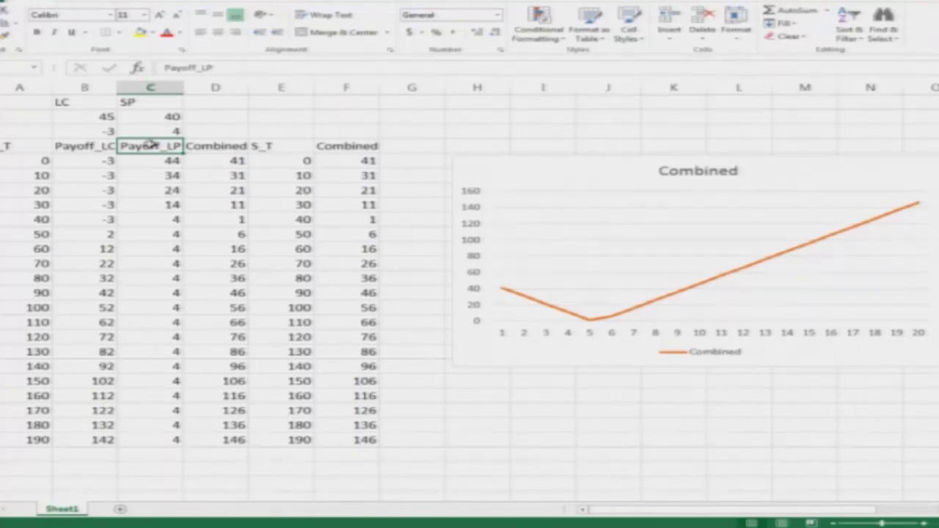
# Rename the put payoff heading in C4 to Payoff_SP
pyautogui.press('F2')
pyautogui.hotkey('shift', 'Left')
pyautogui.hotkey('shift', 'Left')
pyautogui.write('SP')
pyautogui.press('Return')
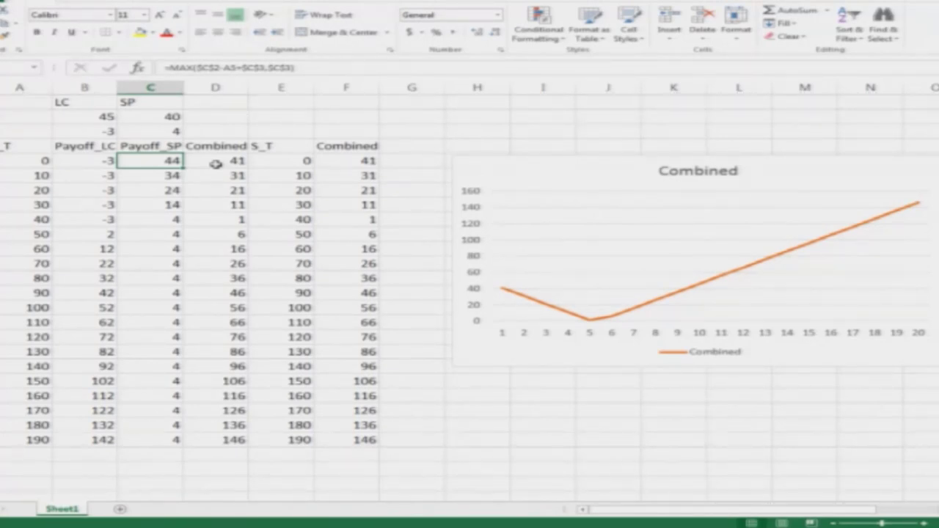
# Check the short put payoff formula on the PowerPoint slide "Payoffs in Options" and return to cell C5 in Excel
pyautogui.press('Up')
pyautogui.press('Down')
pyautogui.hotkey('alt', 'Tab')
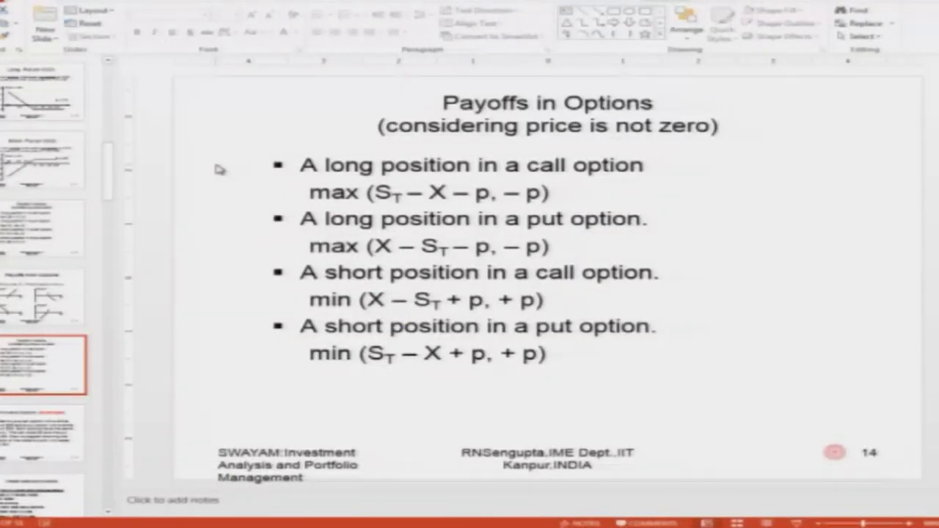
pyautogui.hotkey('alt', 'Tab')
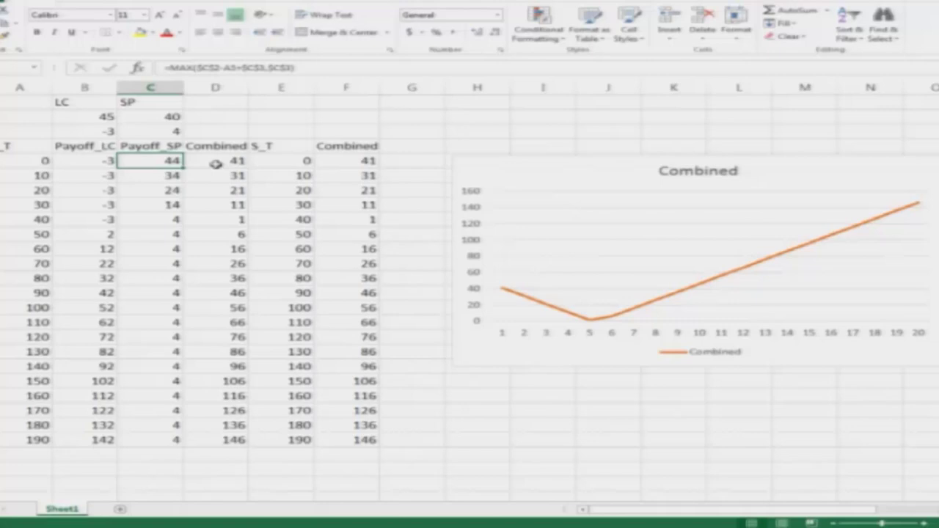
pyautogui.hotkey('alt', 'Tab')
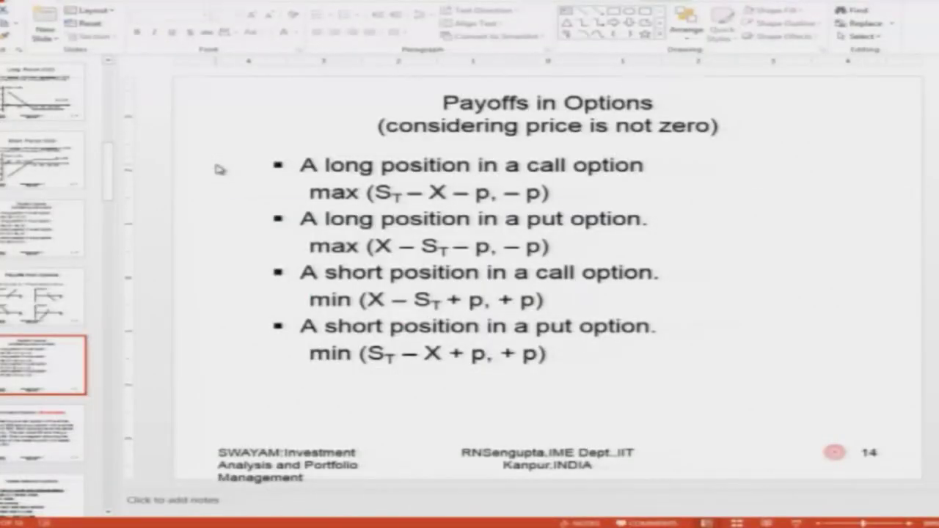
pyautogui.hotkey('alt', 'Tab')
pyautogui.press('Up')
pyautogui.press('Down')
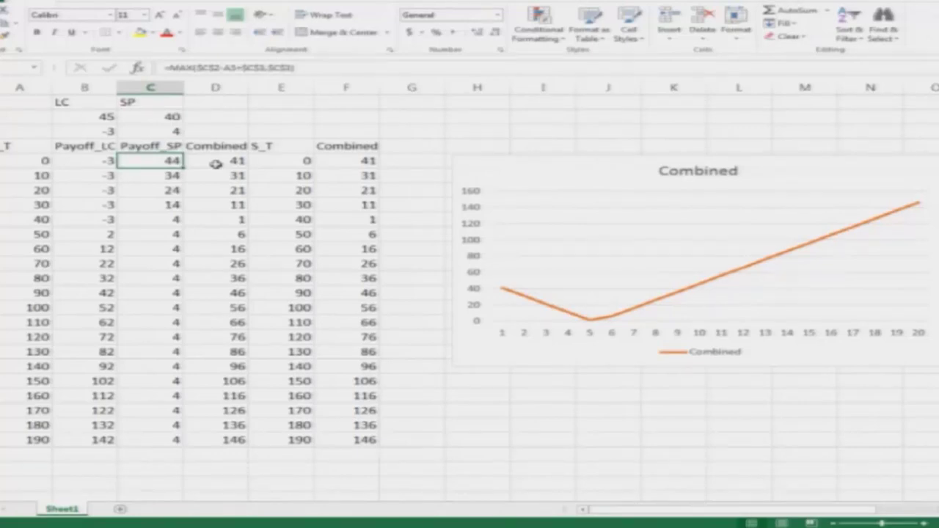
# Replace MAX with Min in the C5 payoff formula and clear all of its arguments, leaving =Min()
pyautogui.press('F2')
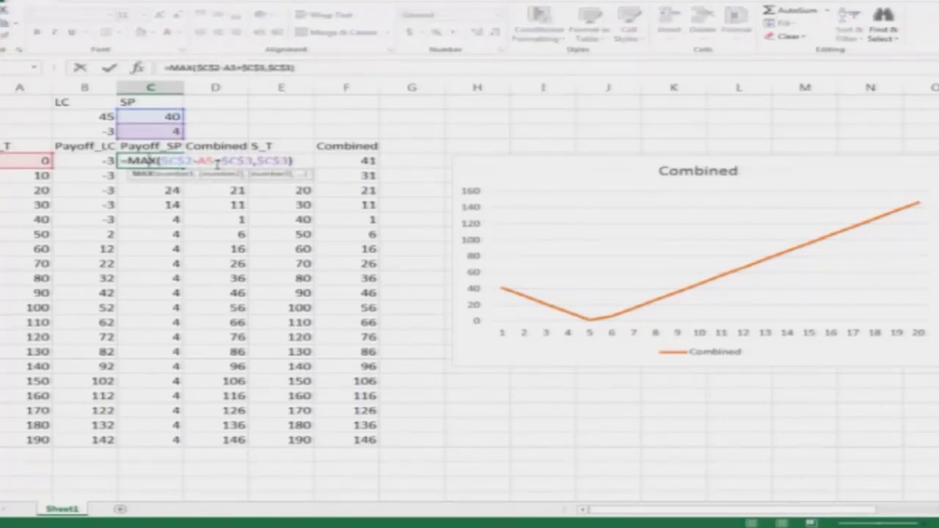
pyautogui.write('Min')
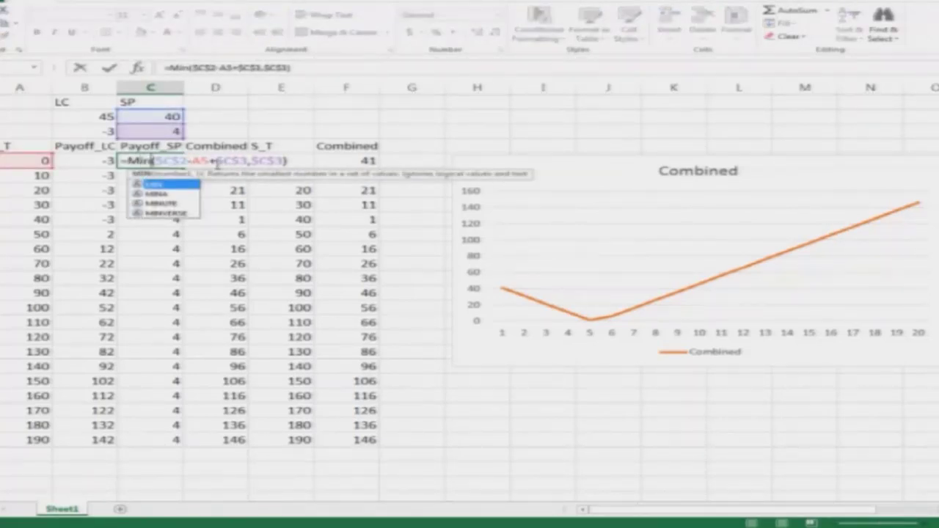
pyautogui.press('Right')
pyautogui.hotkey('shift', 'Right')
pyautogui.hotkey('shift', 'Right')
pyautogui.hotkey('shift', 'Right')
pyautogui.hotkey('shift', 'Right')
pyautogui.hotkey('shift', 'Right')
pyautogui.hotkey('shift', 'Right')
pyautogui.hotkey('shift', 'Right')
pyautogui.hotkey('shift', 'Right')
pyautogui.hotkey('shift', 'Right')
pyautogui.hotkey('shift', 'Right')
pyautogui.hotkey('shift', 'Right')
pyautogui.hotkey('shift', 'Right')
pyautogui.hotkey('shift', 'Right')
pyautogui.hotkey('shift', 'Right')
pyautogui.hotkey('shift', 'Right')
pyautogui.hotkey('shift', 'Right')
pyautogui.hotkey('shift', 'Right')
pyautogui.press('Delete')
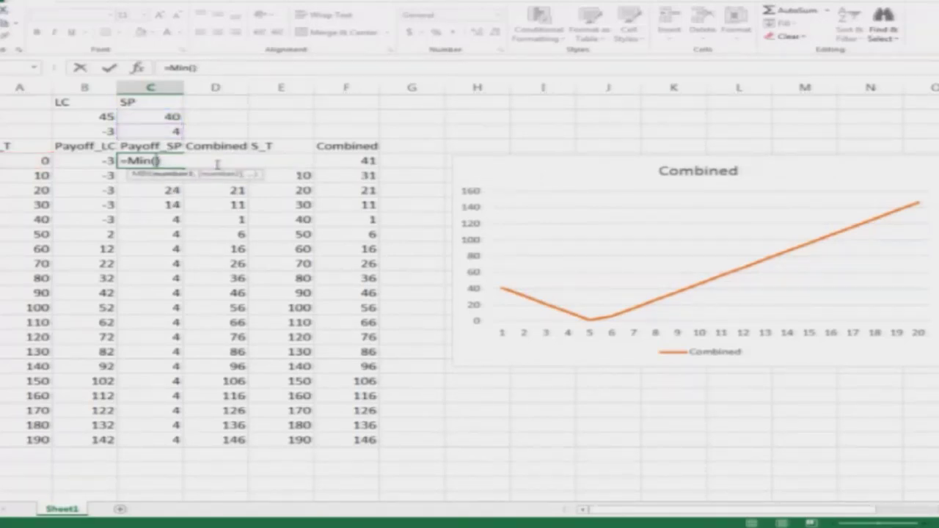
# Recheck the short put formula on the PowerPoint slide and enter A5-C2+C3 as the first Min argument in C5
pyautogui.hotkey('alt', 'Tab')
pyautogui.hotkey('alt', 'Tab')
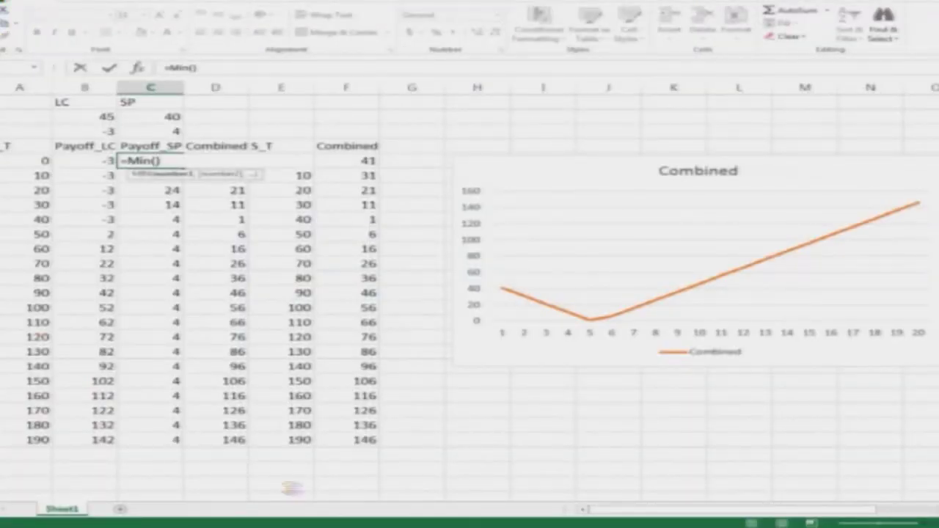
pyautogui.click(26, 163)
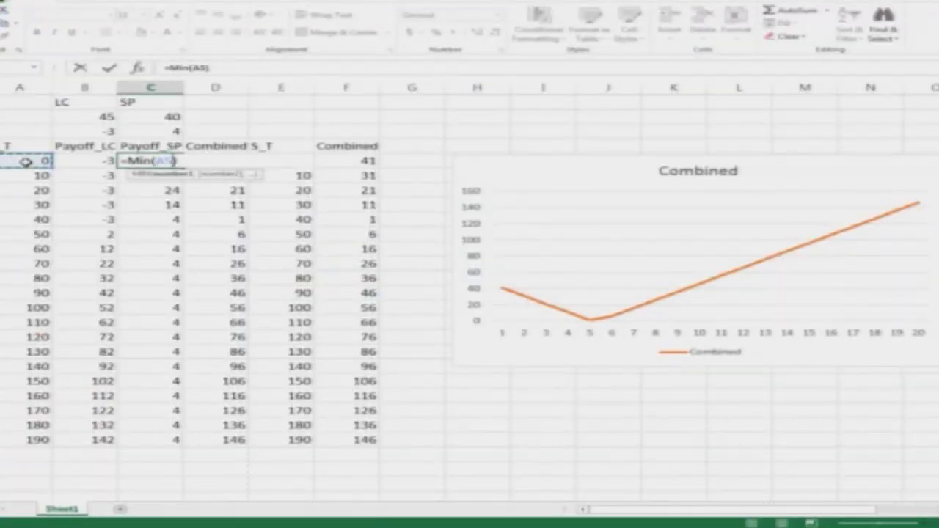
pyautogui.write('-')
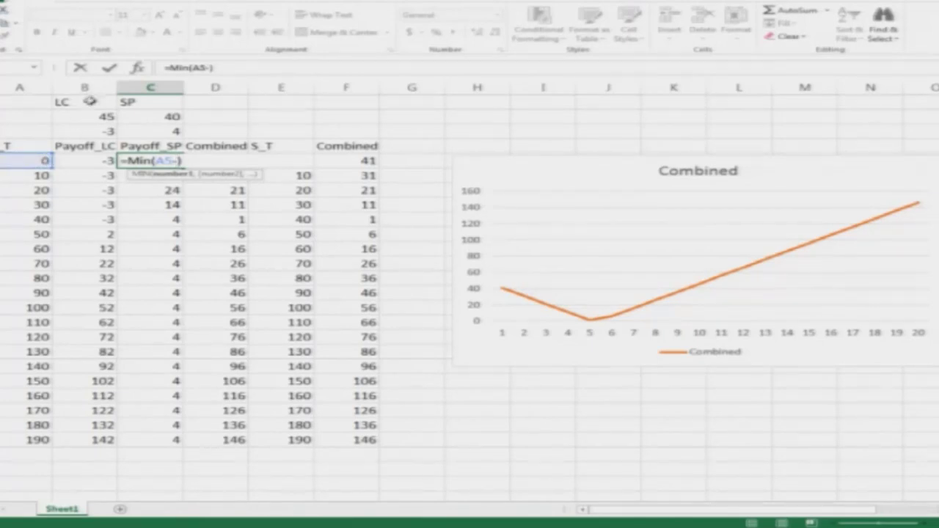
pyautogui.click(166, 117)
pyautogui.hotkey('alt', 'Tab')
pyautogui.hotkey('alt', 'Tab')
pyautogui.write('+')
pyautogui.click(133, 130)
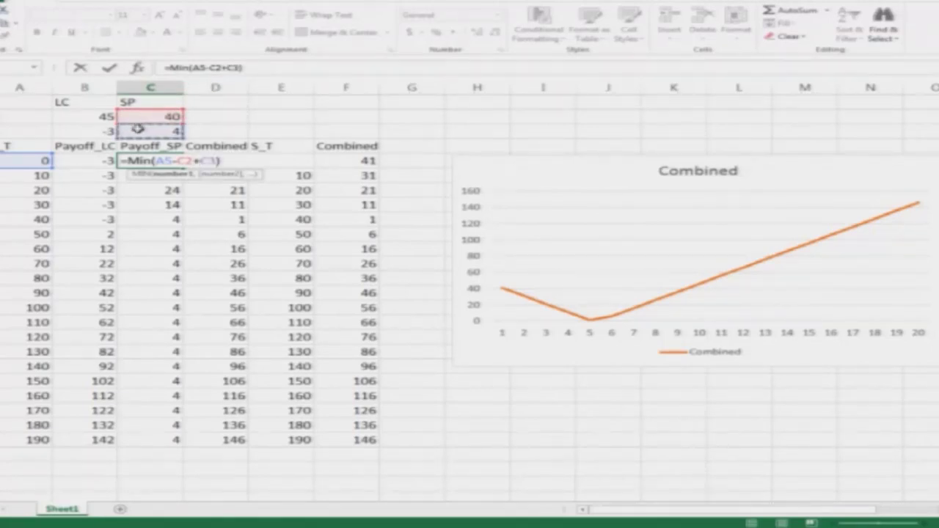
# Add C3 as the second Min argument and commit the C5 formula as =MIN(A5-C2+C3,C3)
pyautogui.write(',m')
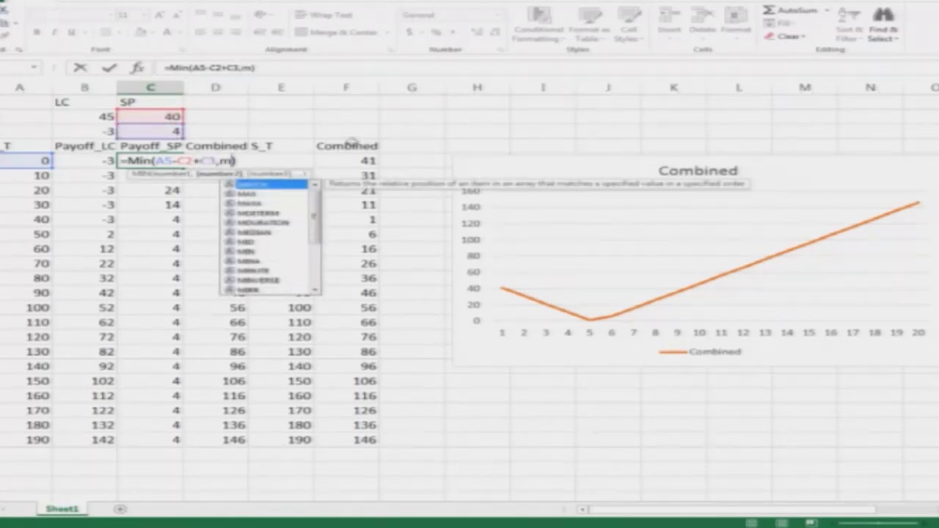
pyautogui.press('BackSpace')
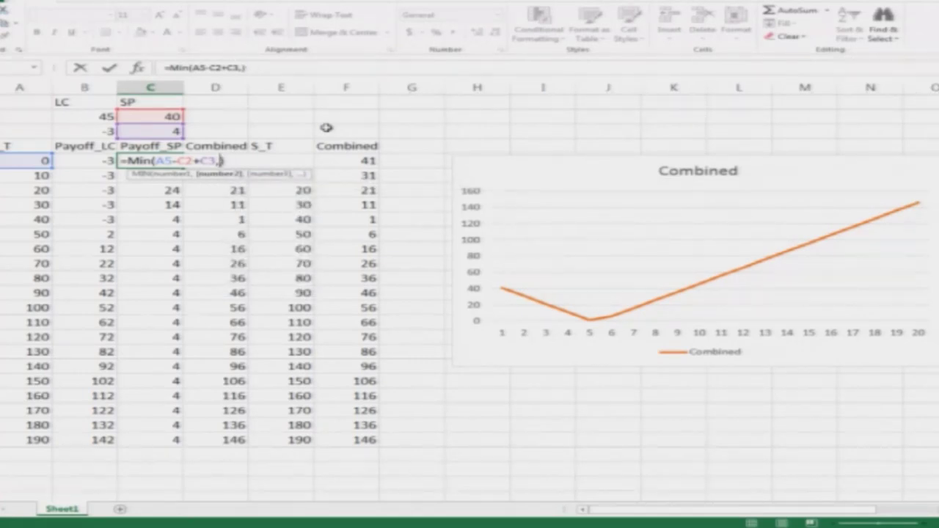
pyautogui.click(160, 130)
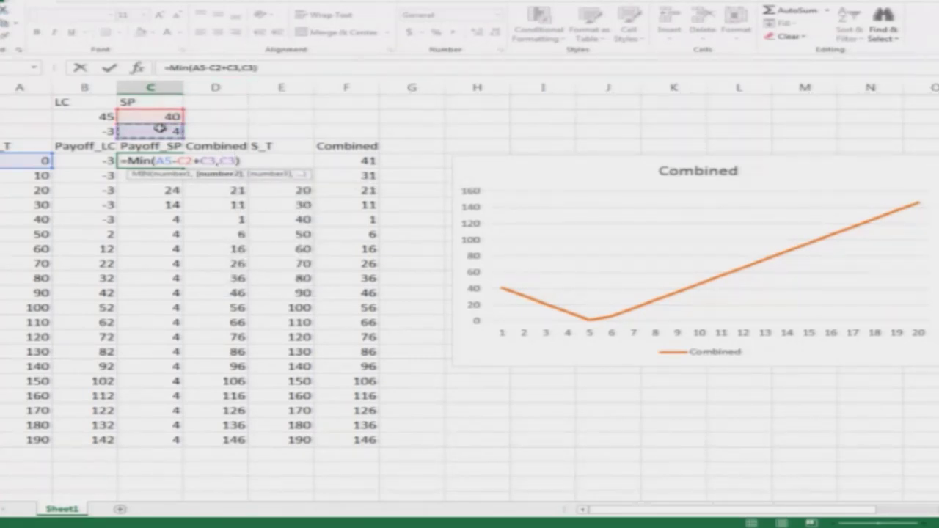
pyautogui.write(')')
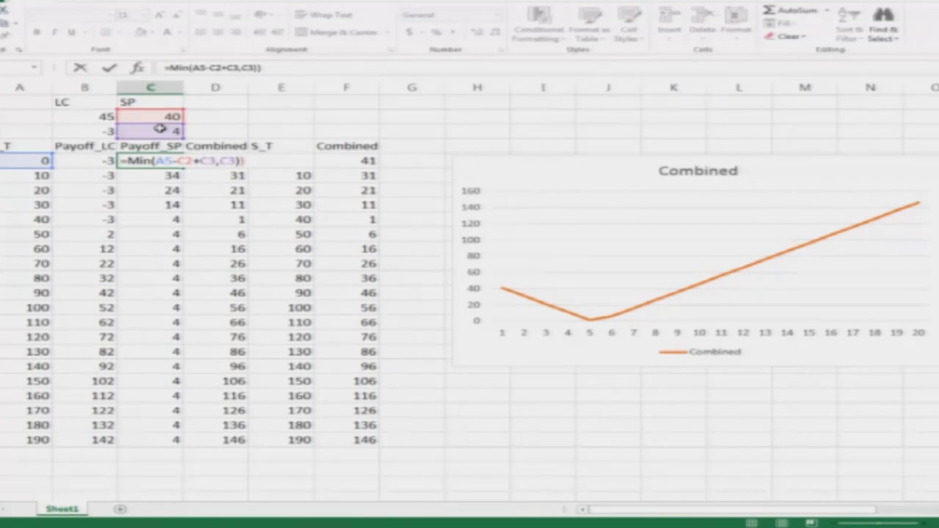
pyautogui.hotkey('ctrl', 'Return')
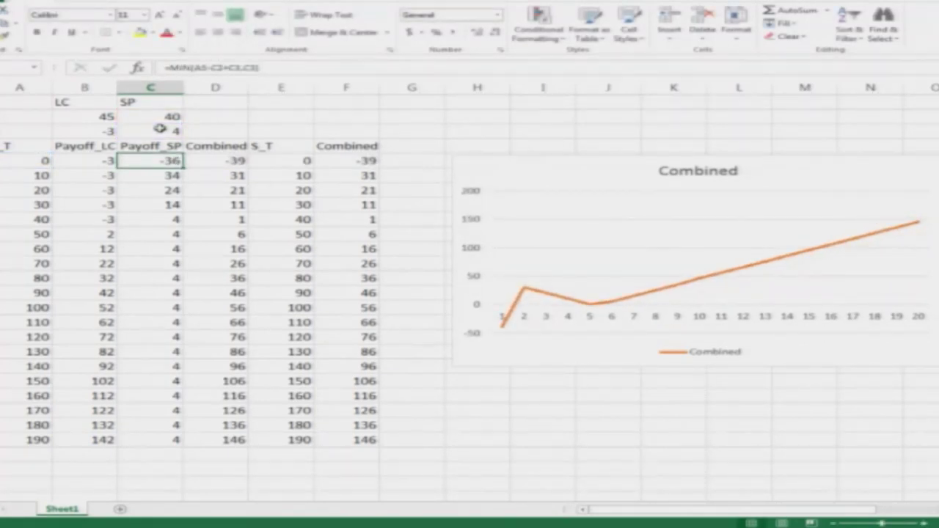
# Make the strike and premium references absolute in C5, so the formula reads =MIN(A5-$C$2+$C$3,$C$3)
pyautogui.press('F2')
pyautogui.press('Left')
pyautogui.press('Left')
pyautogui.press('Left')
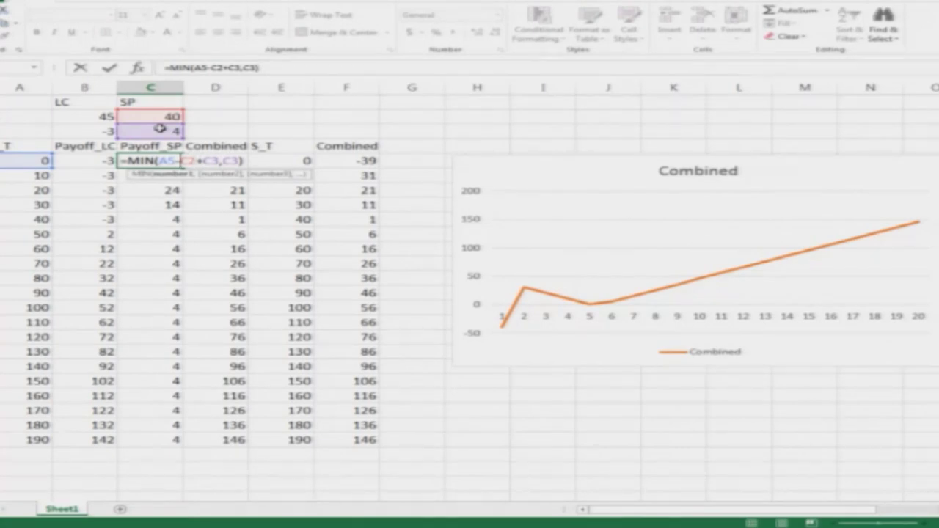
pyautogui.write('$')
pyautogui.press('Right')
pyautogui.write('$')
pyautogui.press('Right')
pyautogui.press('Right')
pyautogui.write('$')
pyautogui.press('Right')
pyautogui.write('$')
pyautogui.press('Right')
pyautogui.press('Right')
pyautogui.write('$')
pyautogui.press('Right')
pyautogui.write('$')
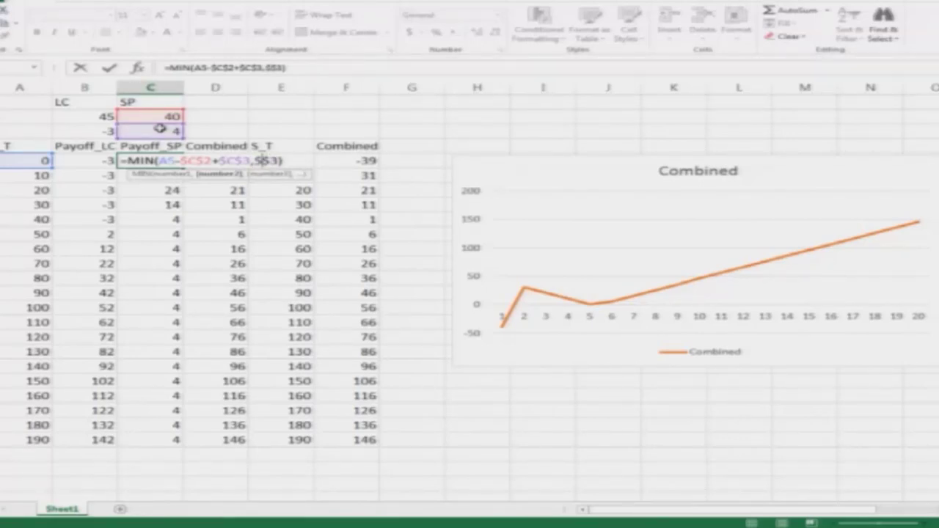
pyautogui.press('Return')
# Copy the C5 short put formula into the remaining Payoff_SP cells, C6 through C24
pyautogui.press('Up')
pyautogui.hotkey('ctrl', 'c')
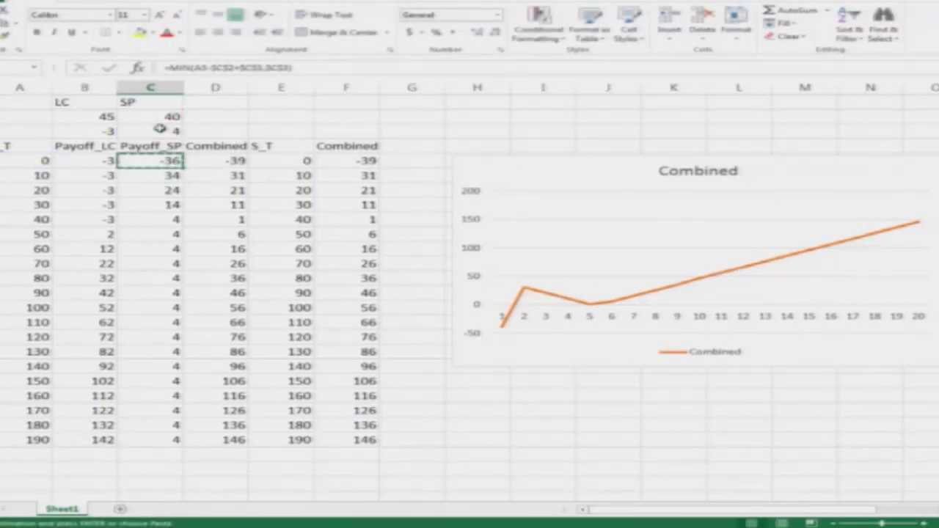
pyautogui.press('Down')
pyautogui.hotkey('shift', 'Down')
pyautogui.hotkey('shift', 'Down')
pyautogui.hotkey('shift', 'Down')
pyautogui.hotkey('shift', 'Down')
pyautogui.hotkey('shift', 'Down')
pyautogui.hotkey('shift', 'Down')
pyautogui.hotkey('shift', 'Down')
pyautogui.hotkey('shift', 'Down')
pyautogui.hotkey('shift', 'Down')
pyautogui.hotkey('shift', 'Down')
pyautogui.hotkey('shift', 'Down')
pyautogui.hotkey('shift', 'Down')
pyautogui.hotkey('shift', 'Down')
pyautogui.hotkey('shift', 'Down')
pyautogui.hotkey('shift', 'Down')
pyautogui.hotkey('shift', 'Down')
pyautogui.hotkey('shift', 'Down')
pyautogui.hotkey('shift', 'Down')
pyautogui.hotkey('ctrl', 'v')
pyautogui.press('Return')
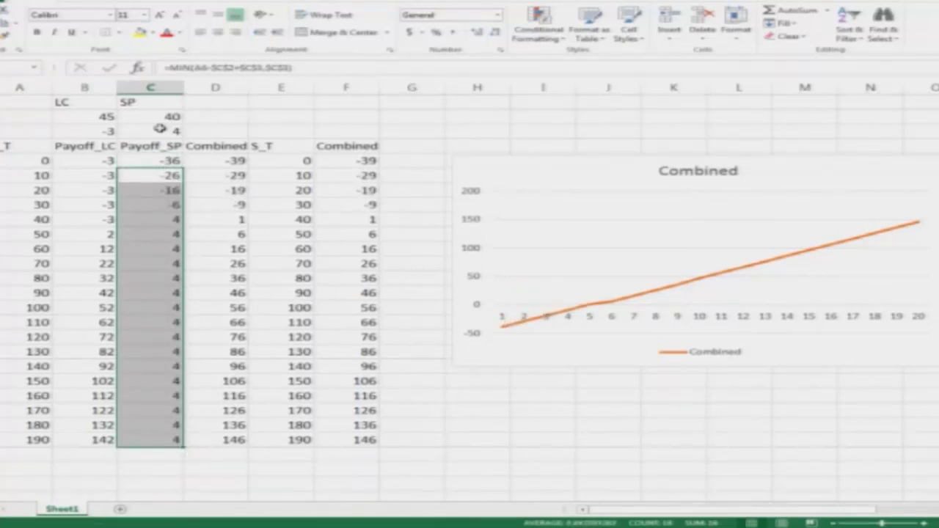
# Select the Combined payoff line chart
pyautogui.press('Up')
pyautogui.press('Right')
pyautogui.press('Right')
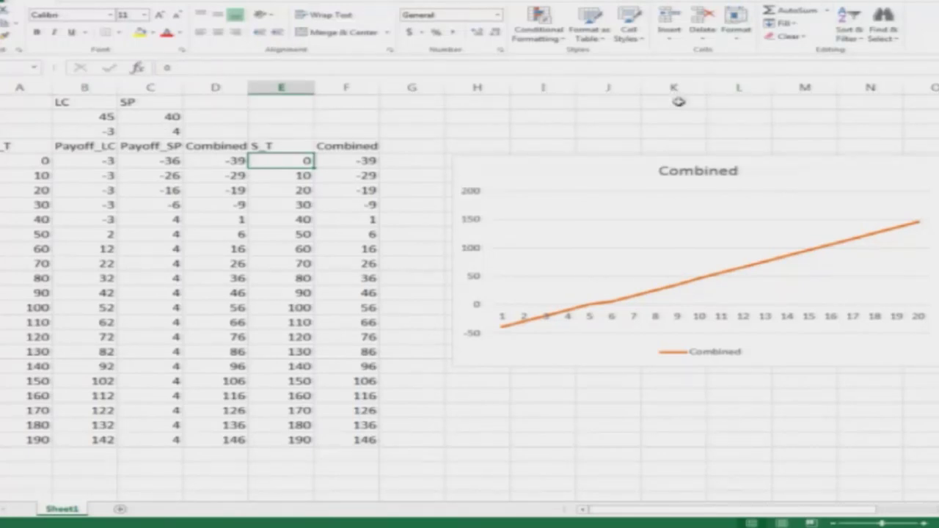
pyautogui.click(522, 183)
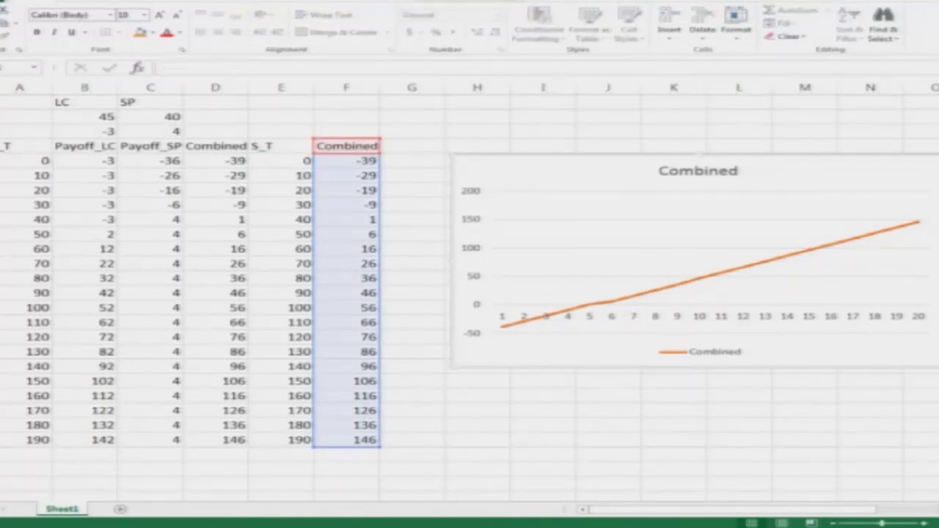